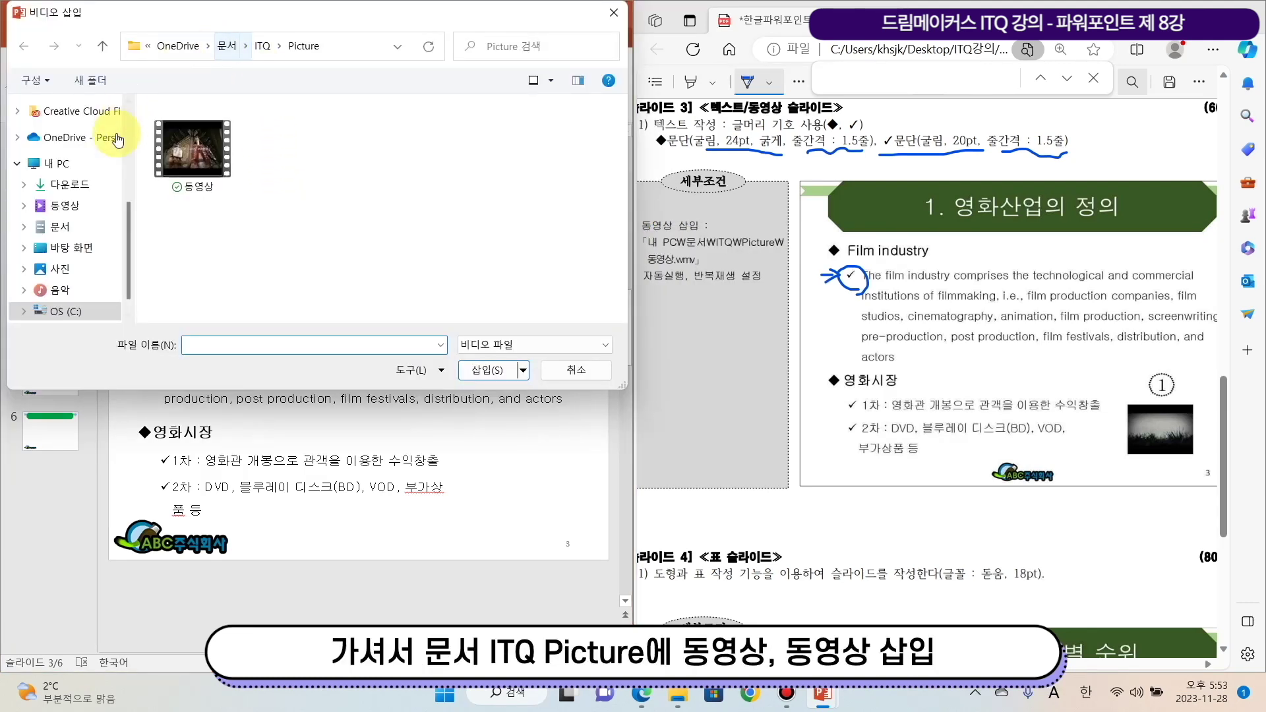
- Insert the video file 동영상 from the ITQ Picture folder and place it beside the 영화시장 paragraph on slide 3
left_click(227, 129)
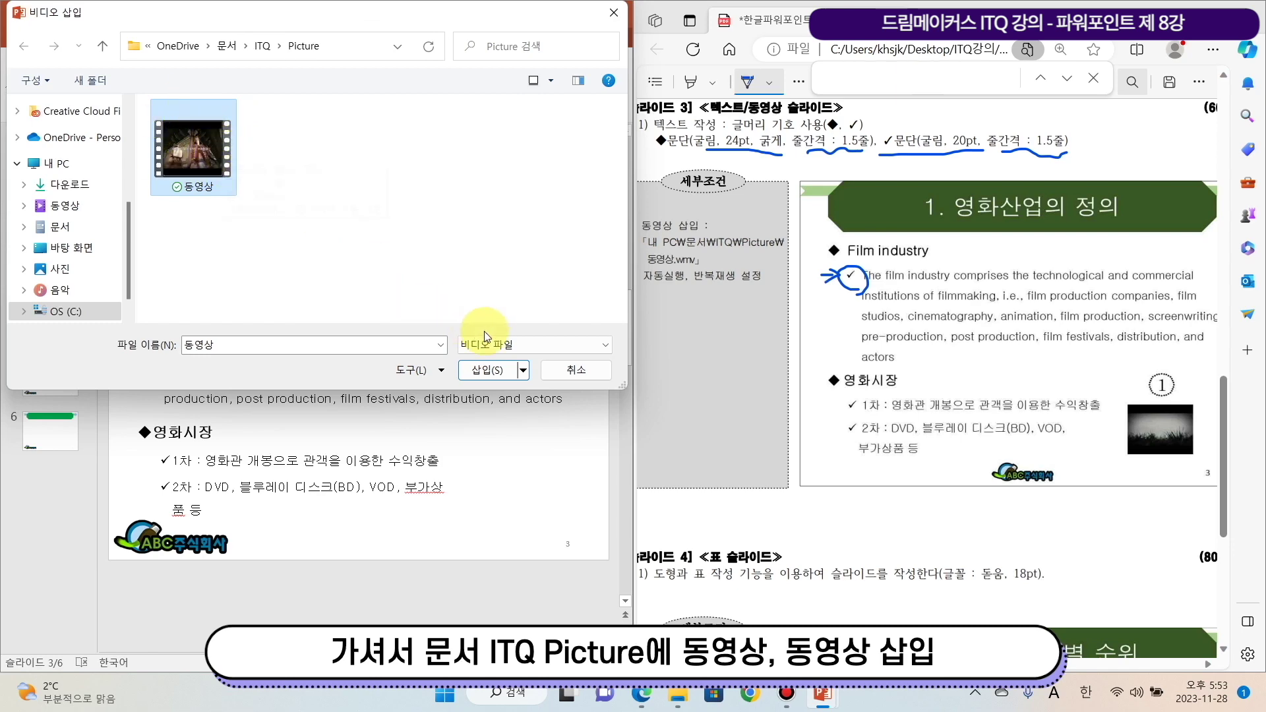
left_click(506, 372)
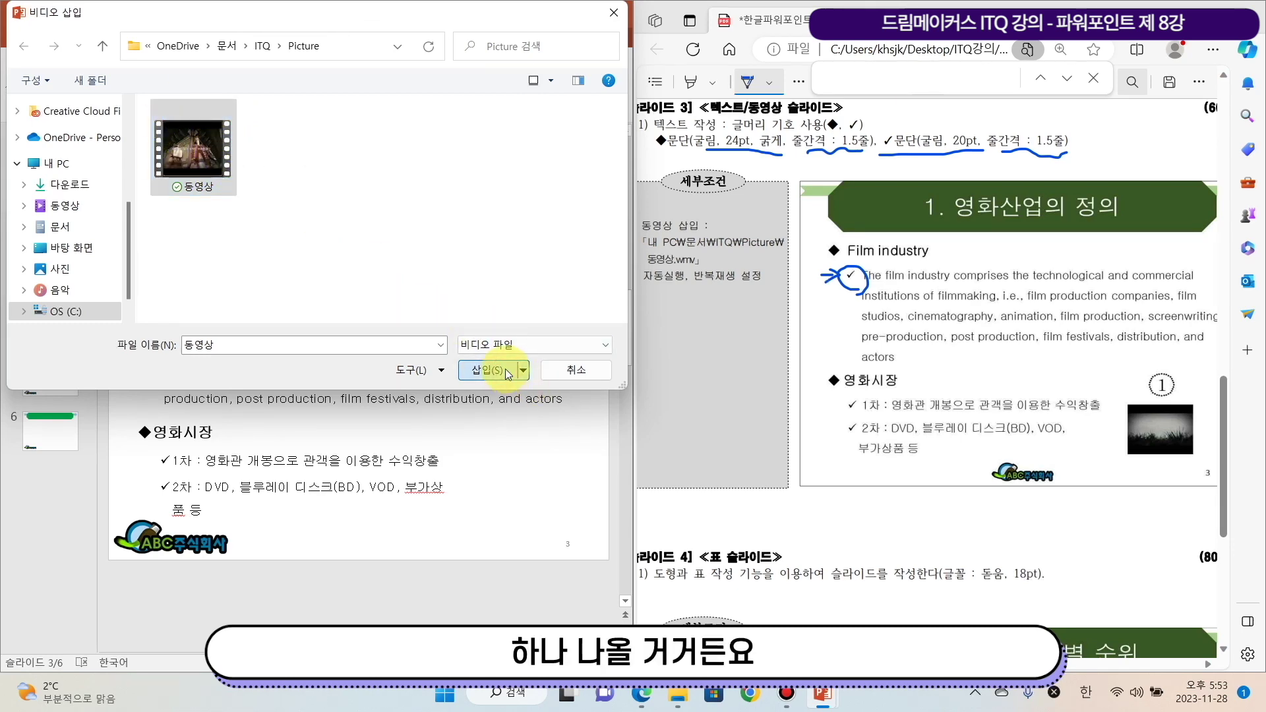
left_click_drag(352, 379, 477, 433)
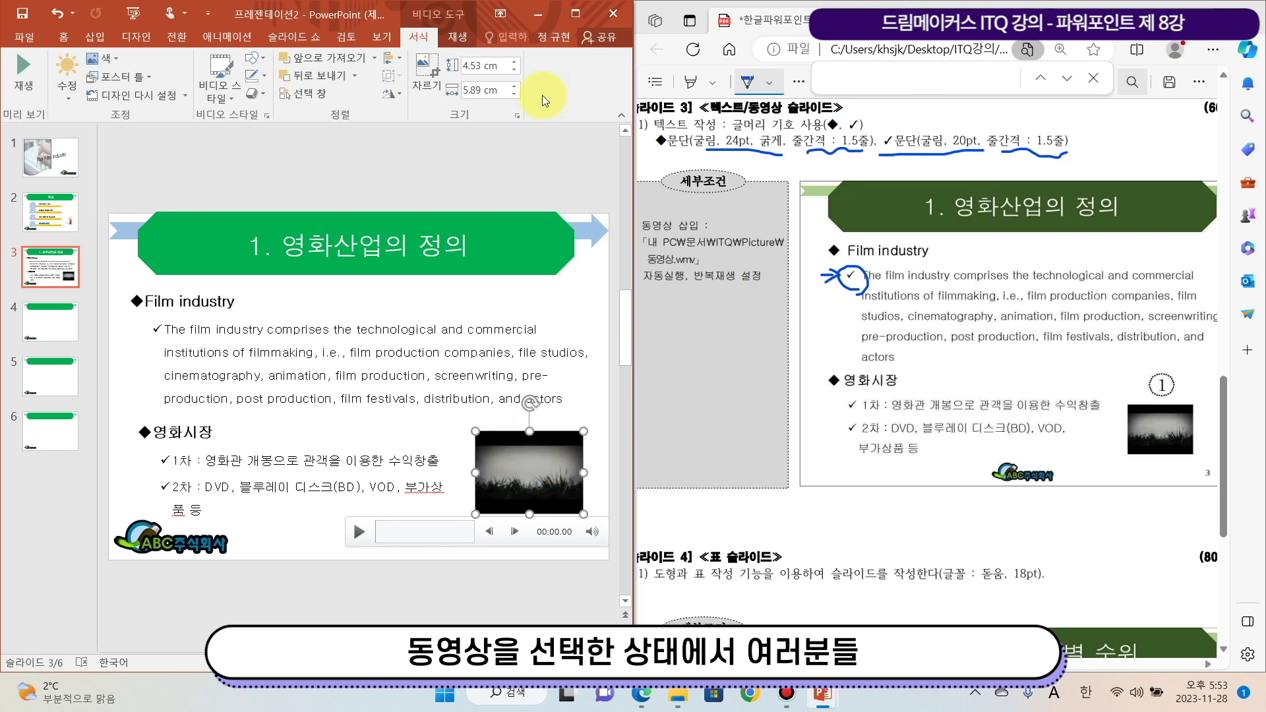
- Set the slide 3 video to start automatically (자동 실행) and turn on loop playback (반복 재생)
left_click(455, 37)
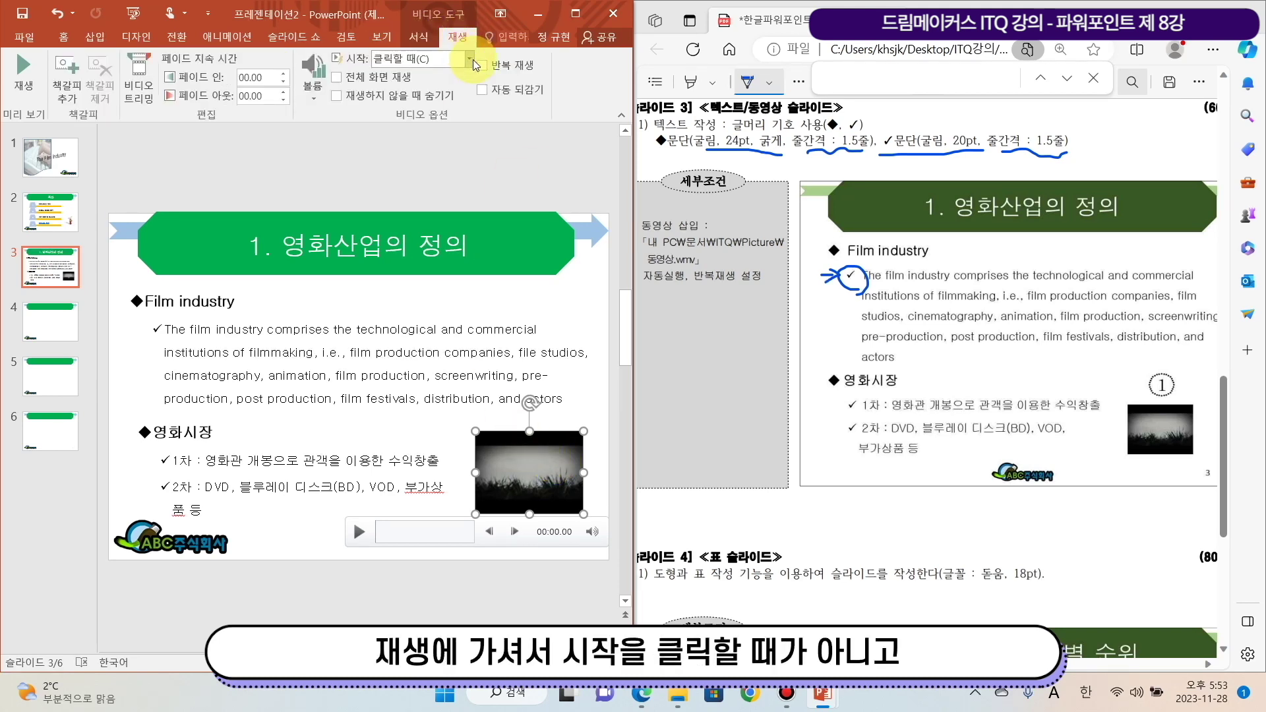
left_click(469, 59)
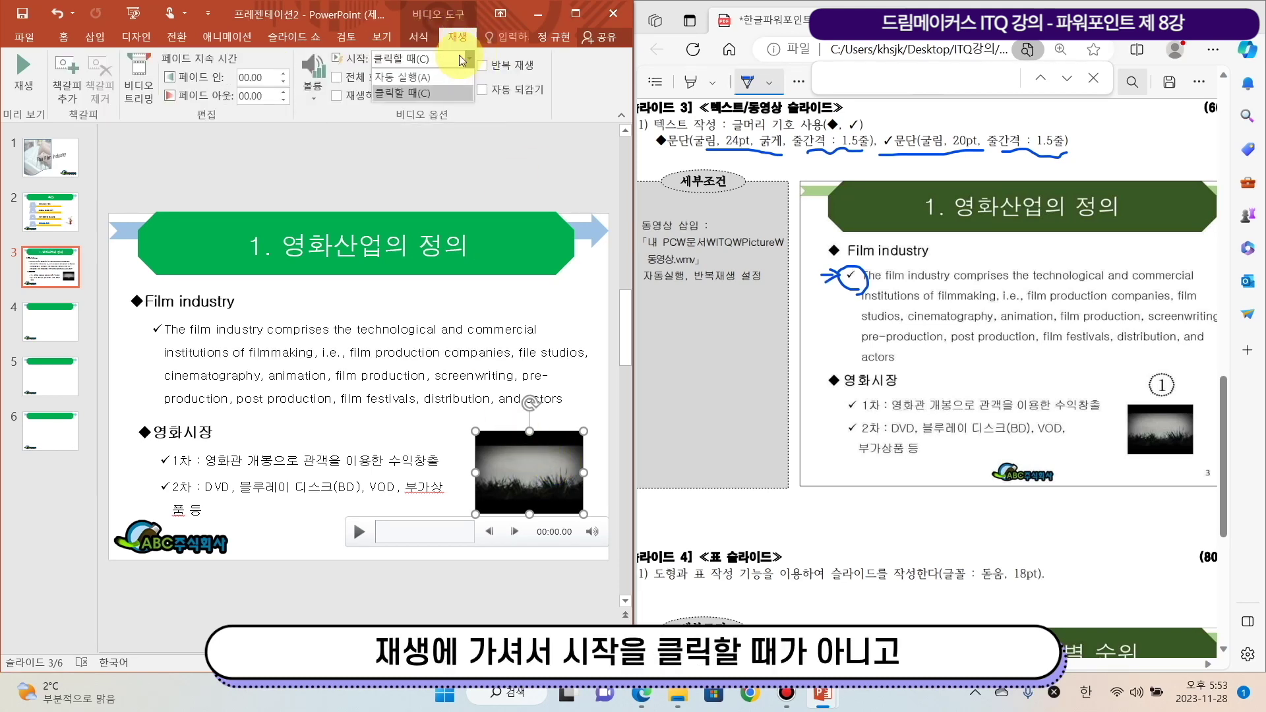
left_click(422, 79)
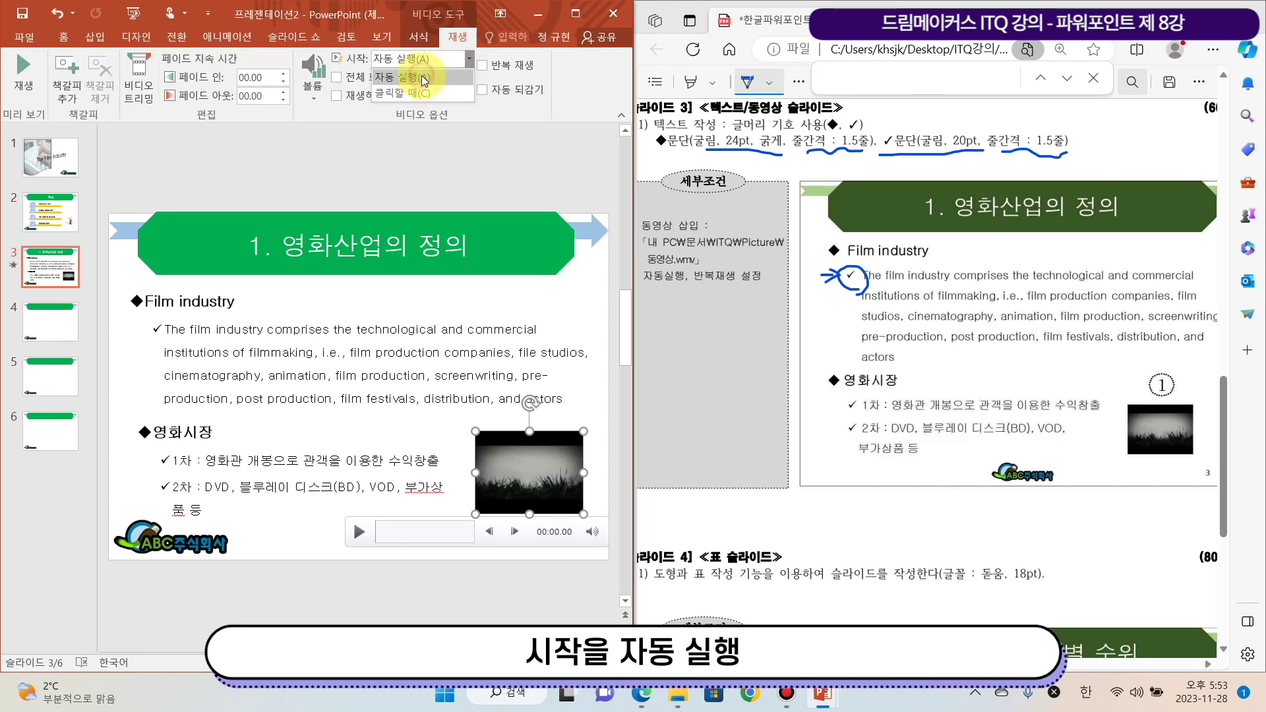
left_click(482, 64)
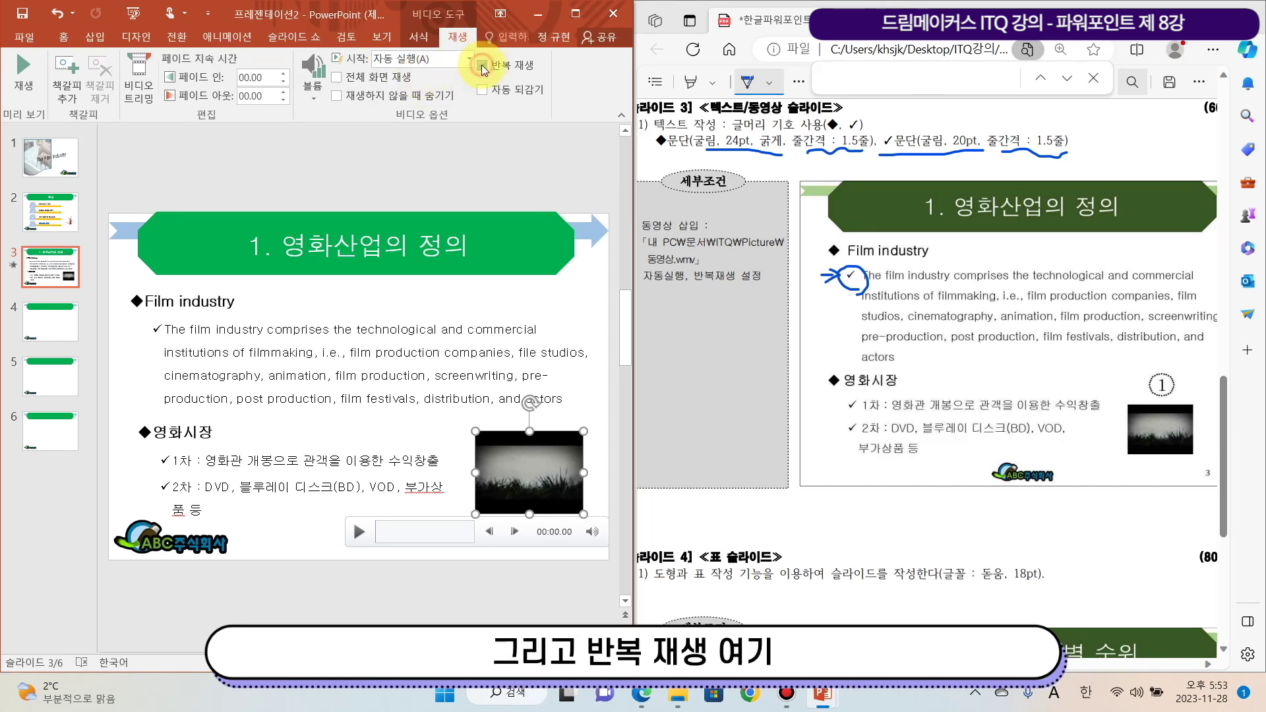
- Underline the 자동실행, 반복재생 설정 requirement in the exam PDF and reselect automatic start for the video
left_click_drag(645, 290, 715, 286)
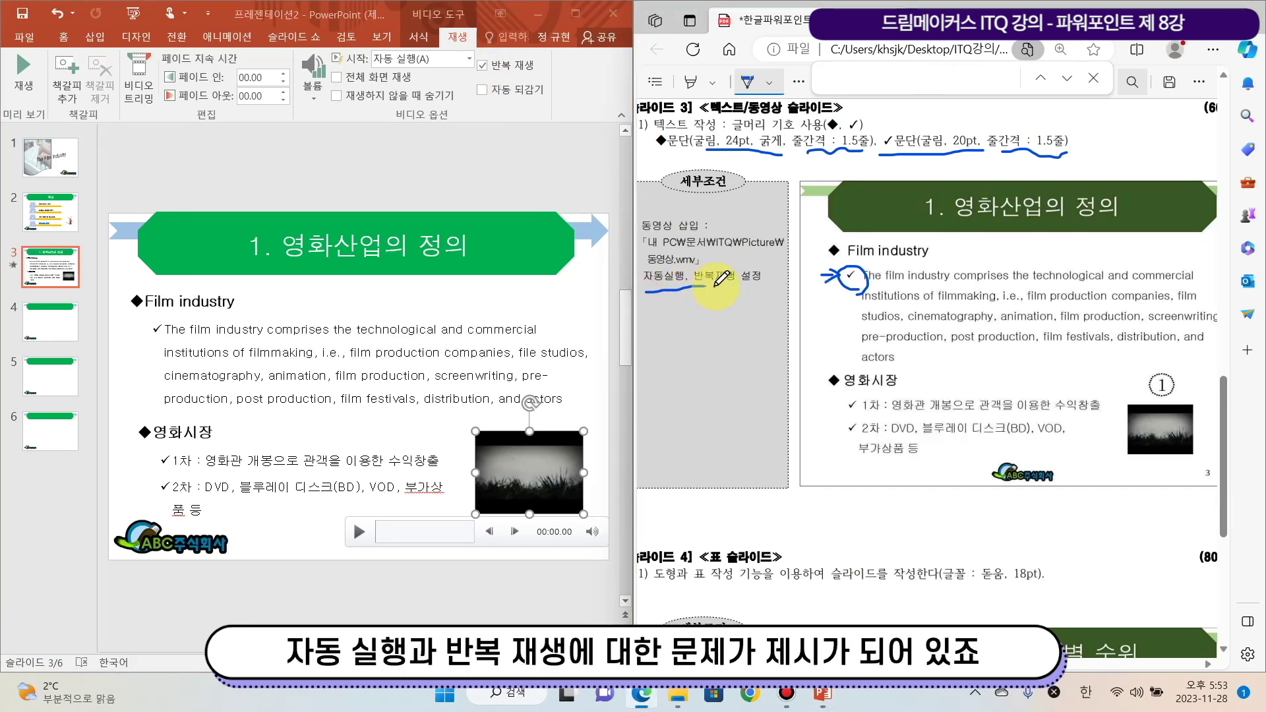
left_click_drag(792, 276, 791, 285)
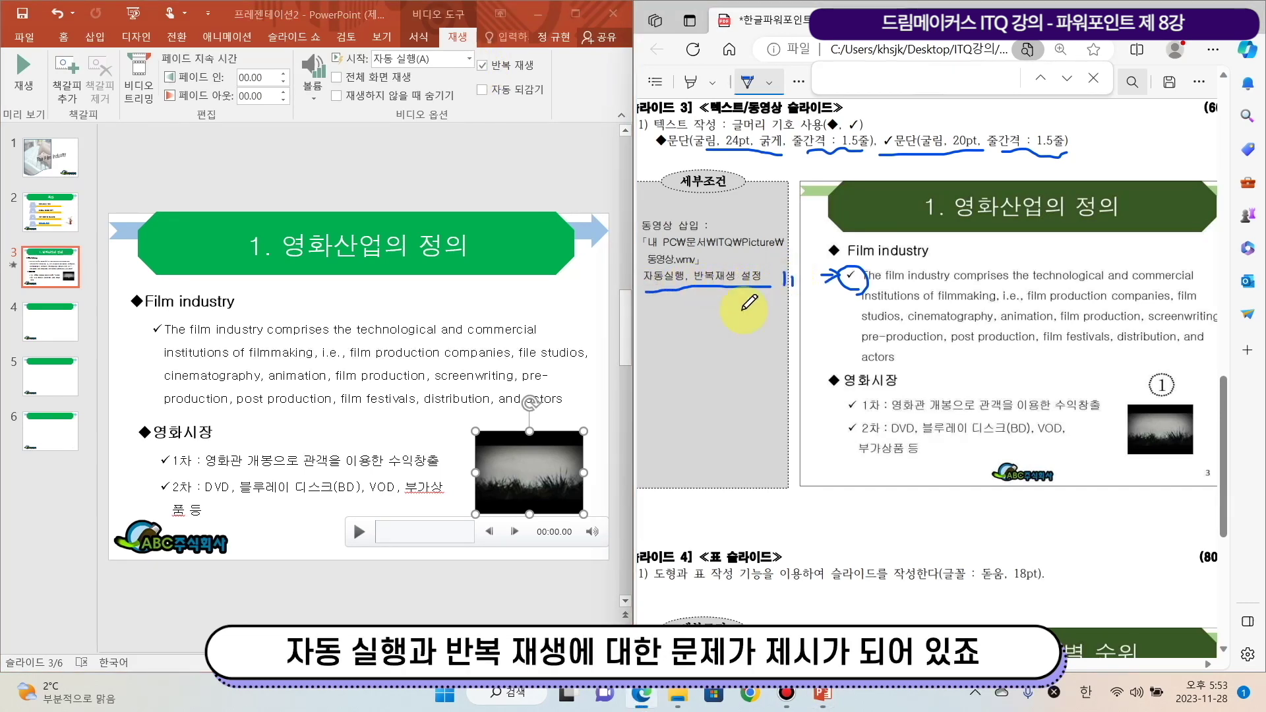
left_click(472, 63)
left_click(441, 77)
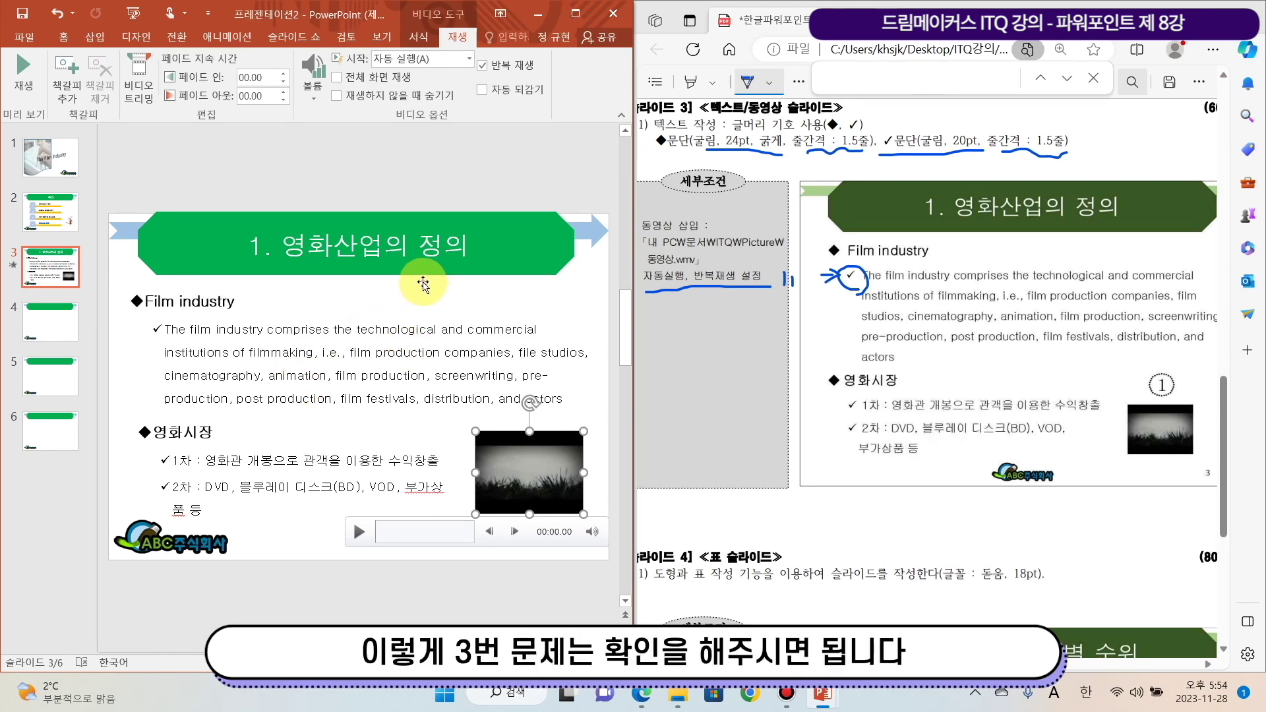
- Enter the title "2. 2022년 장르별 순위" on slide 4, following the table slide in the exam PDF
scroll(759, 613, "down", 5)
left_click(758, 613)
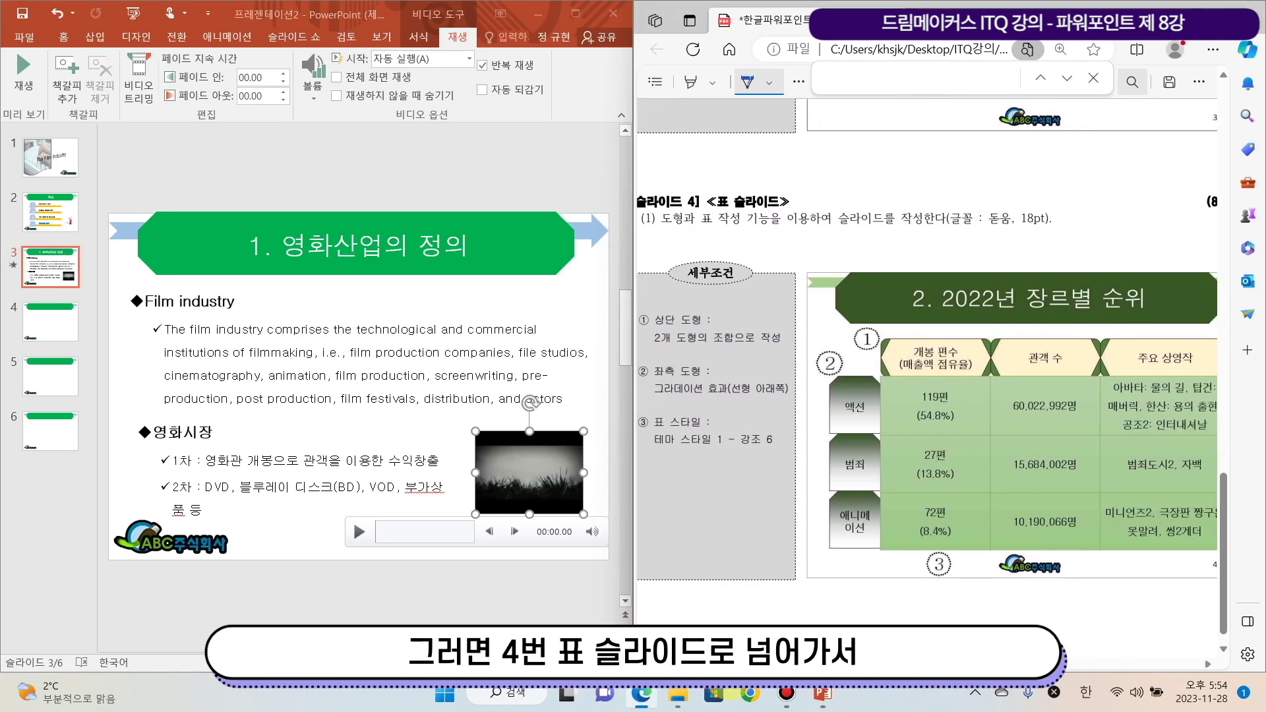
left_click(45, 329)
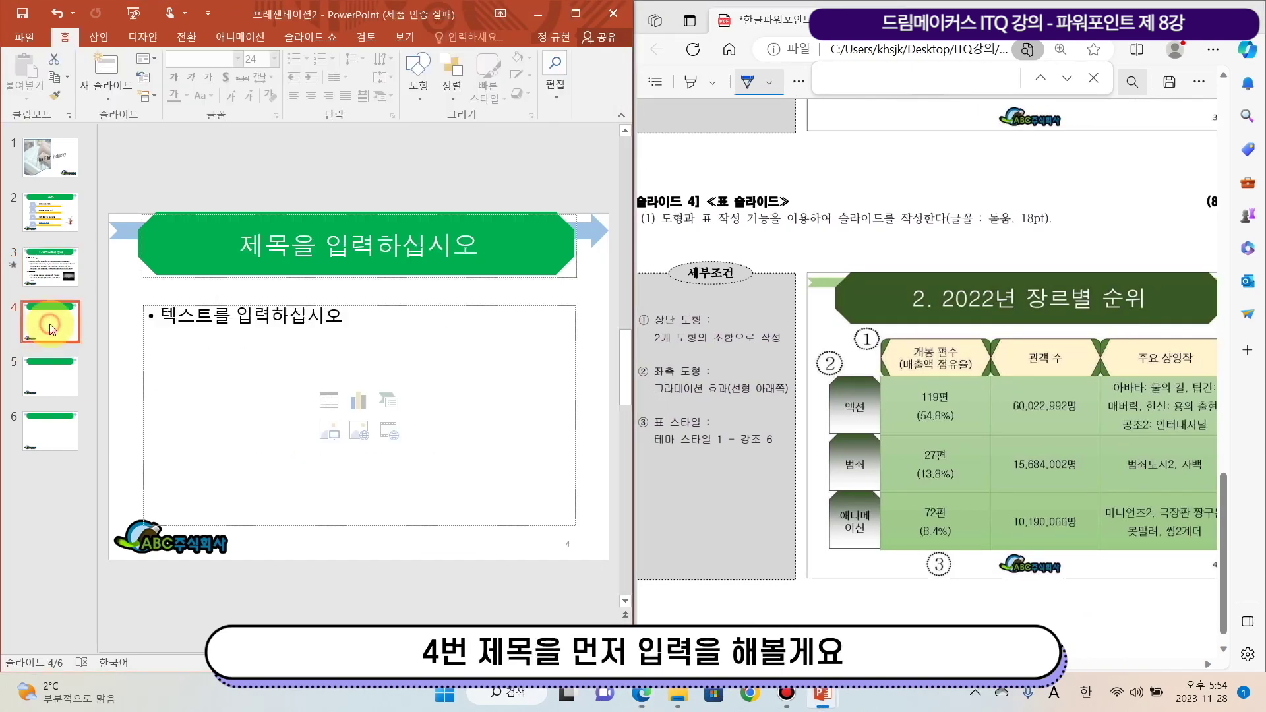
left_click(259, 241)
type("2. 2022년 장르별 순위")
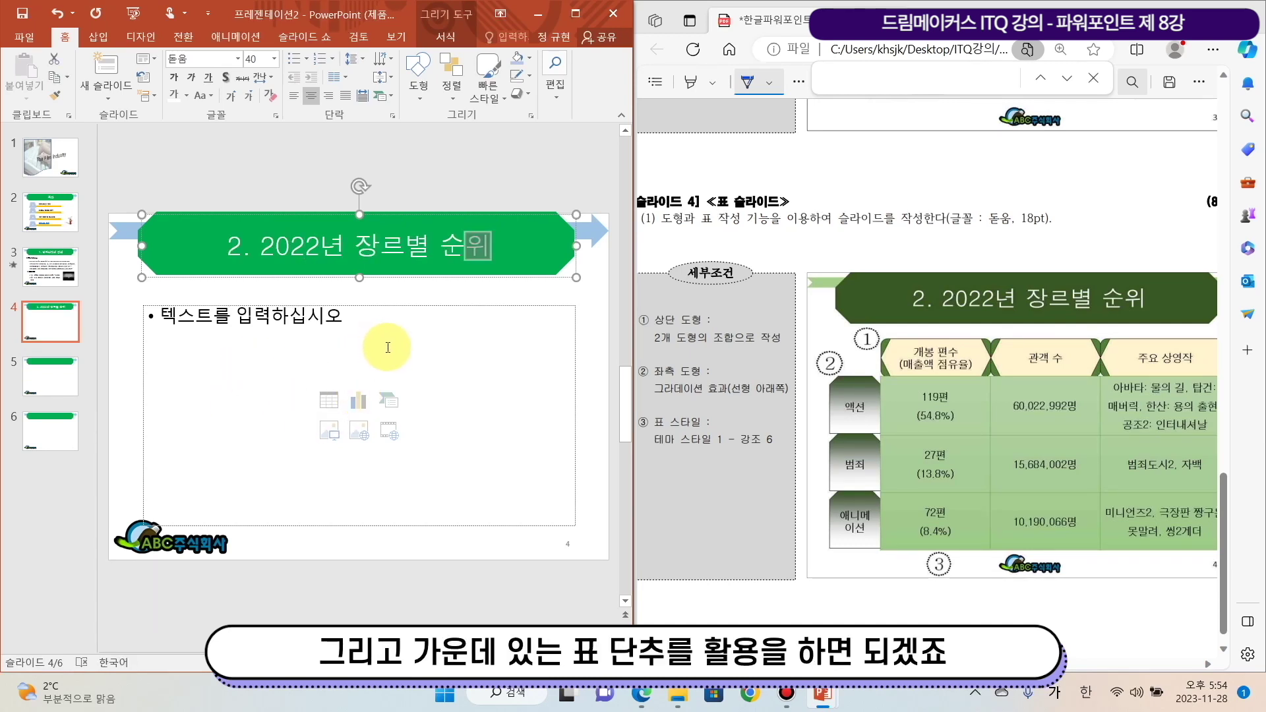
- Start a table in slide 4's content placeholder, tick the sample's first-column cells in the PDF, and set the column count to 3
left_click(334, 405)
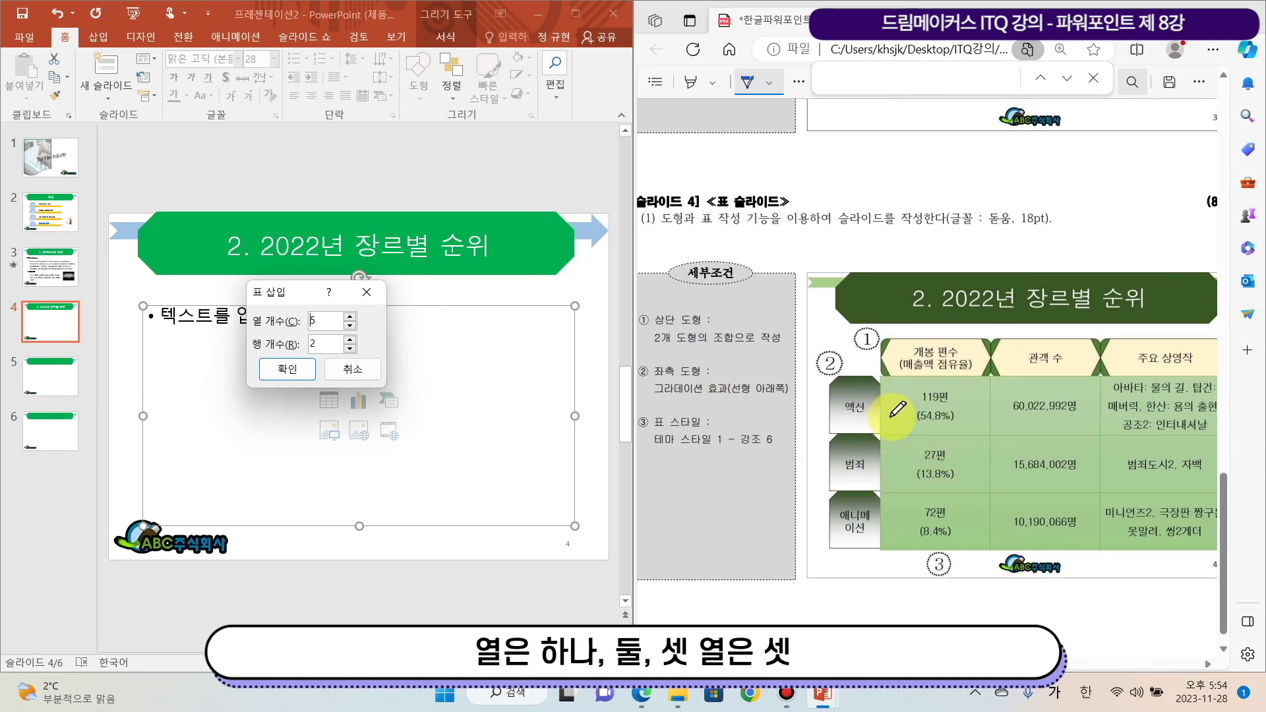
left_click_drag(891, 410, 900, 403)
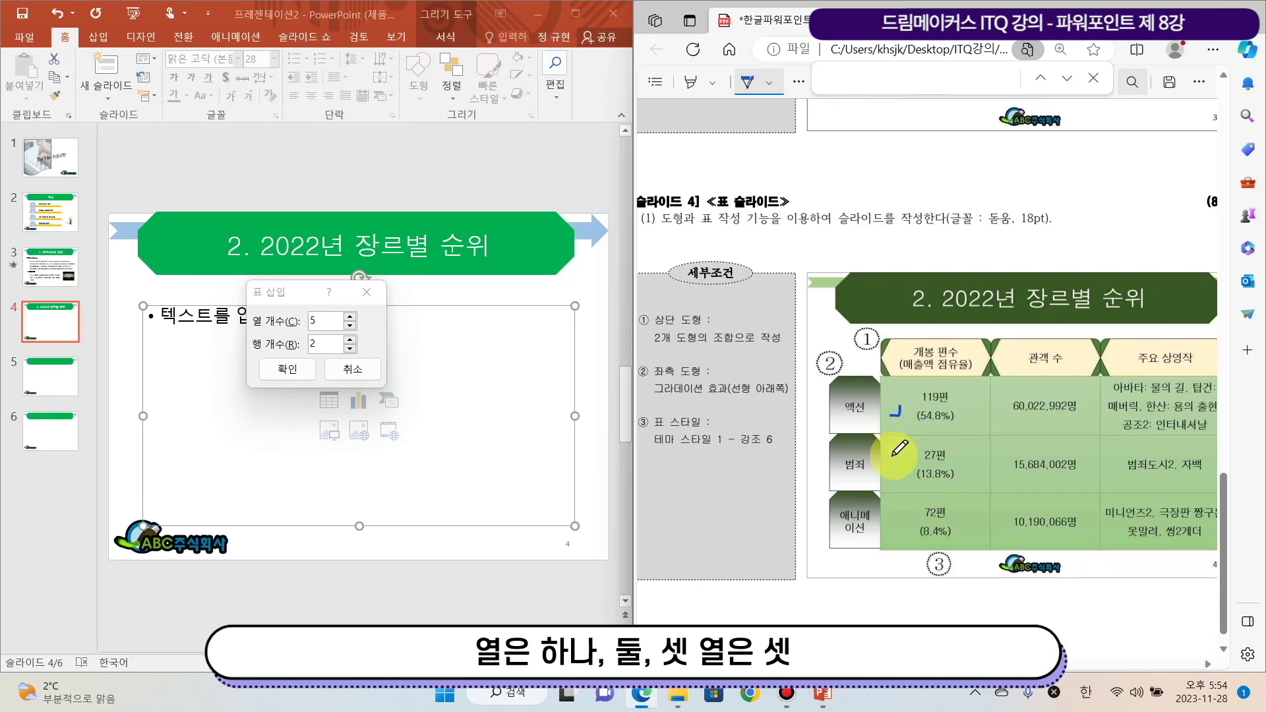
left_click_drag(912, 470, 913, 460)
left_click_drag(896, 529, 922, 525)
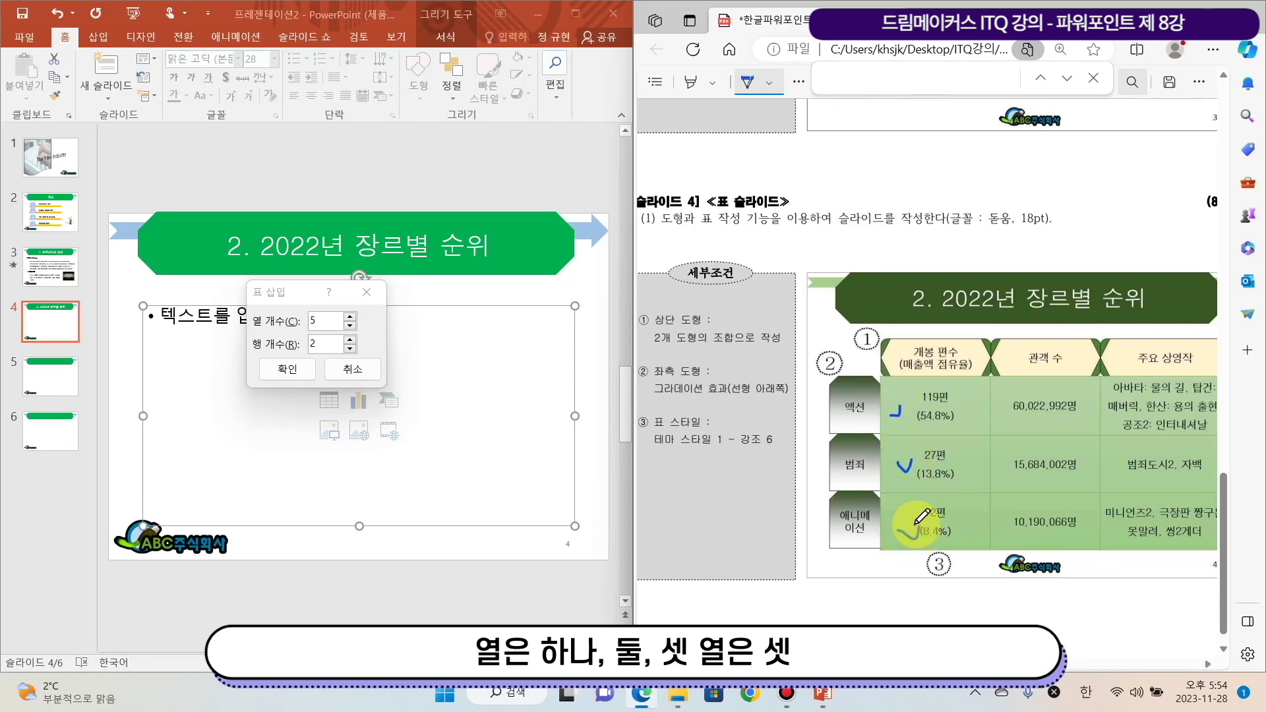
left_click(350, 325)
left_click(351, 326)
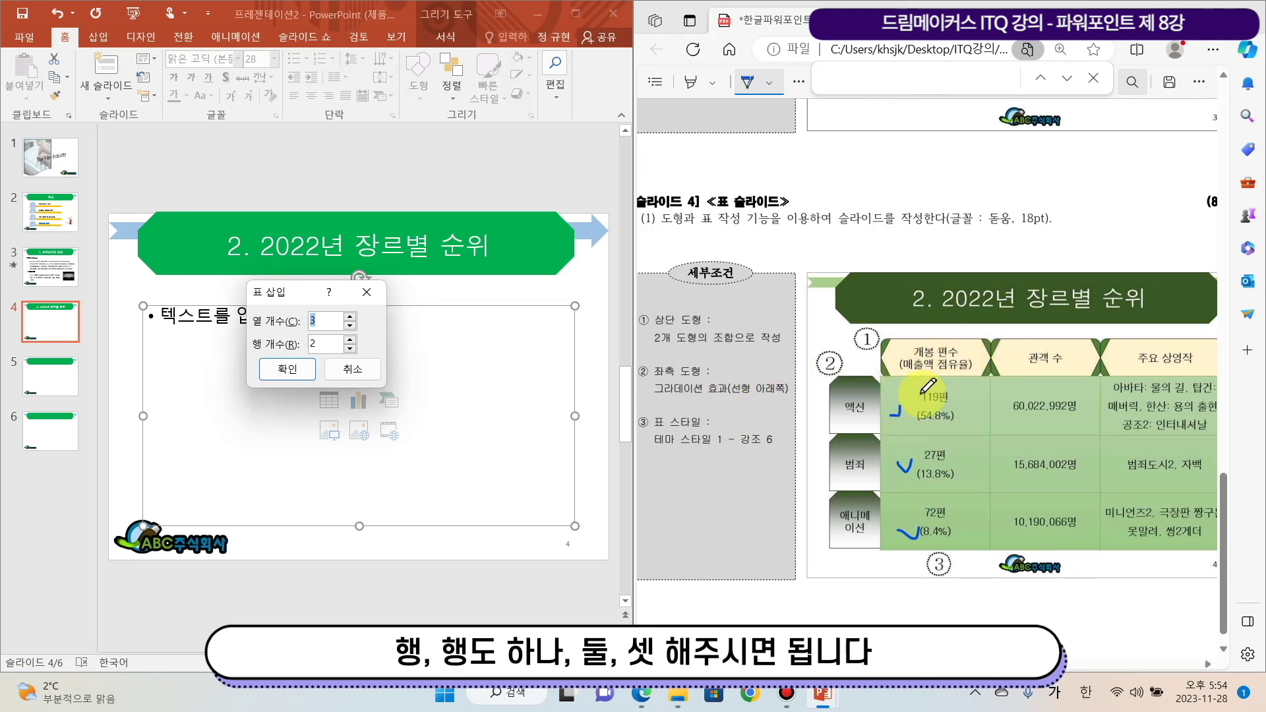
- Tick the remaining first-row cells of the sample table, set the row count to 3, and insert the table
left_click_drag(1005, 417, 1022, 416)
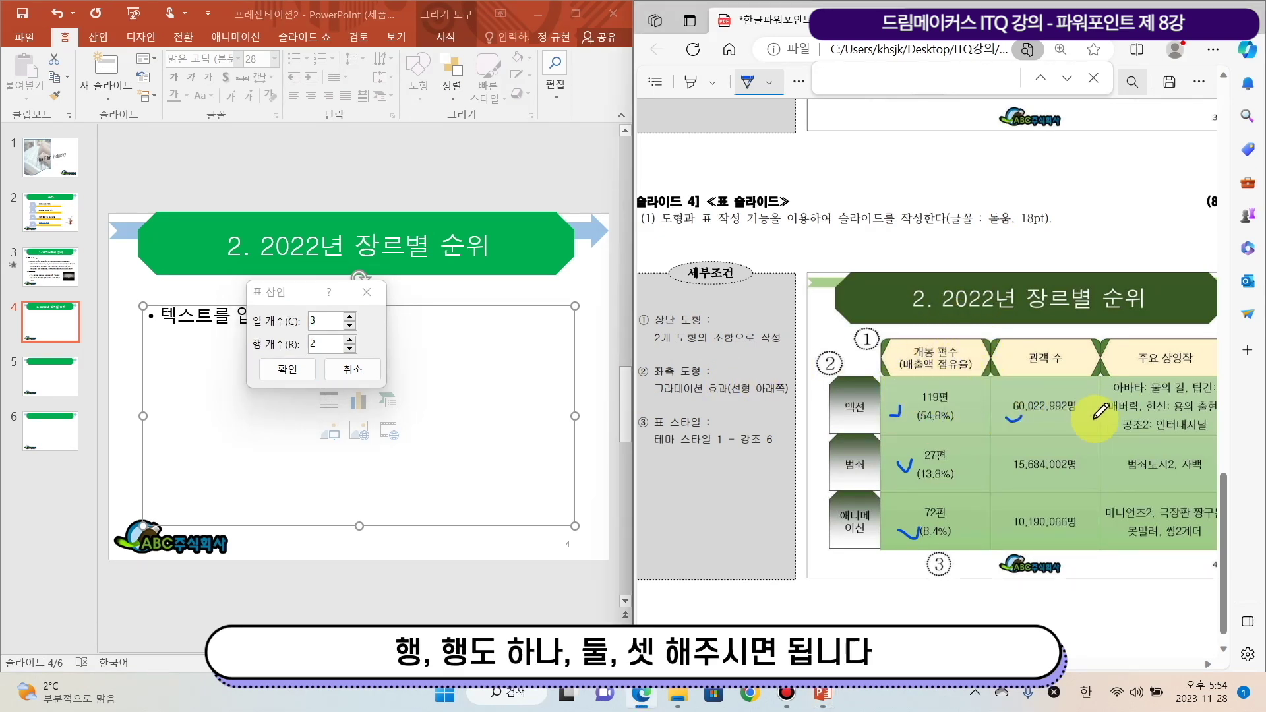
left_click_drag(1113, 430, 1124, 424)
left_click_drag(905, 533, 918, 536)
left_click(350, 339)
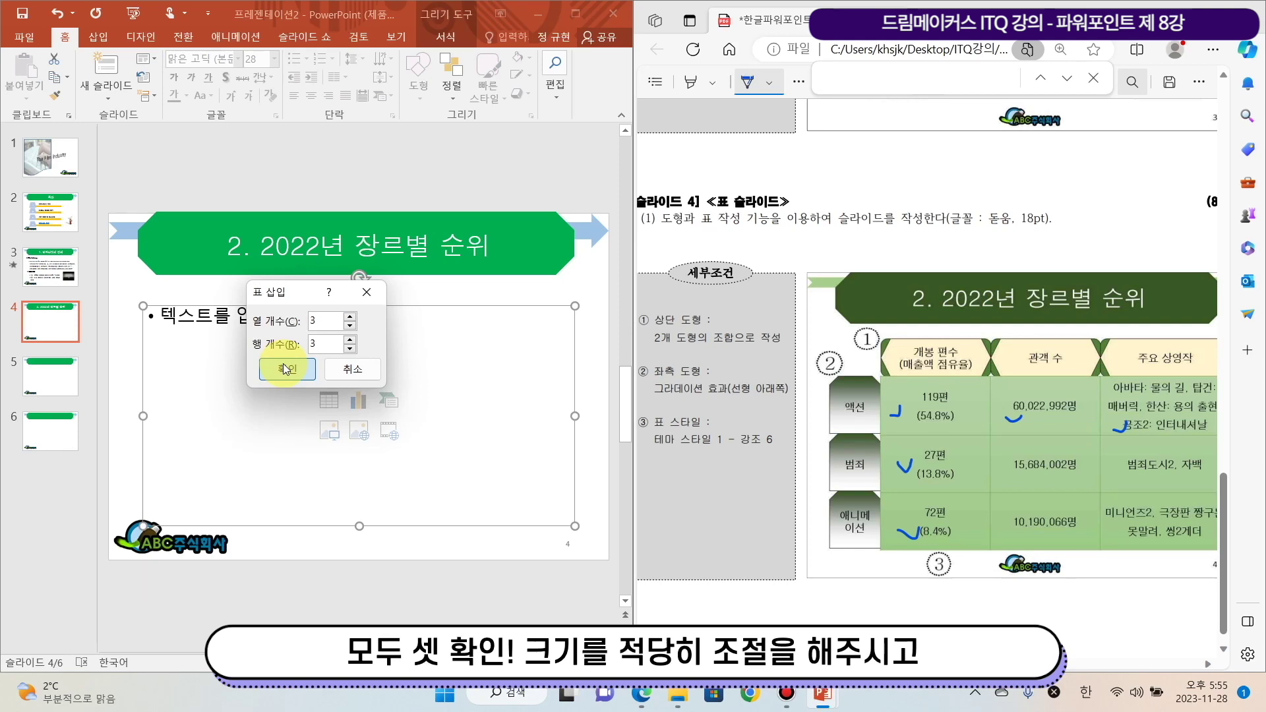
left_click(285, 368)
- Resize the table to leave room for shapes above and beside it, marking those shapes in the PDF sample
left_click_drag(143, 362, 232, 513)
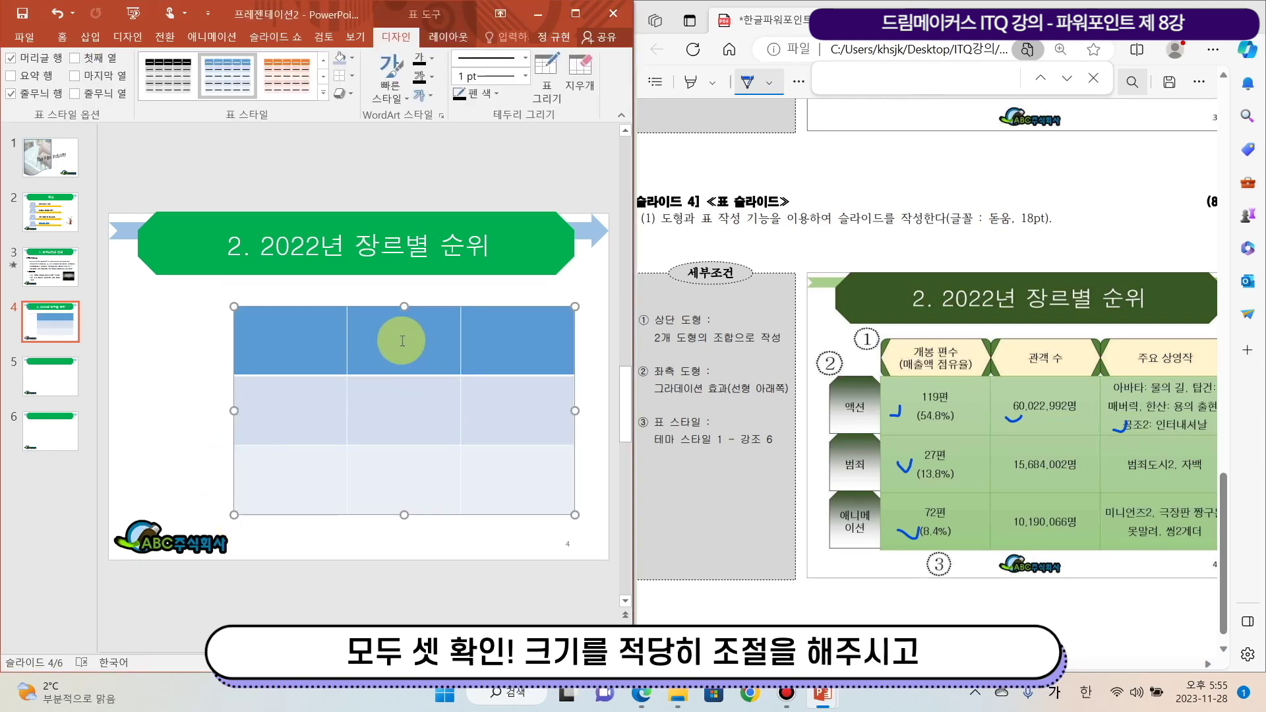
left_click_drag(404, 306, 404, 326)
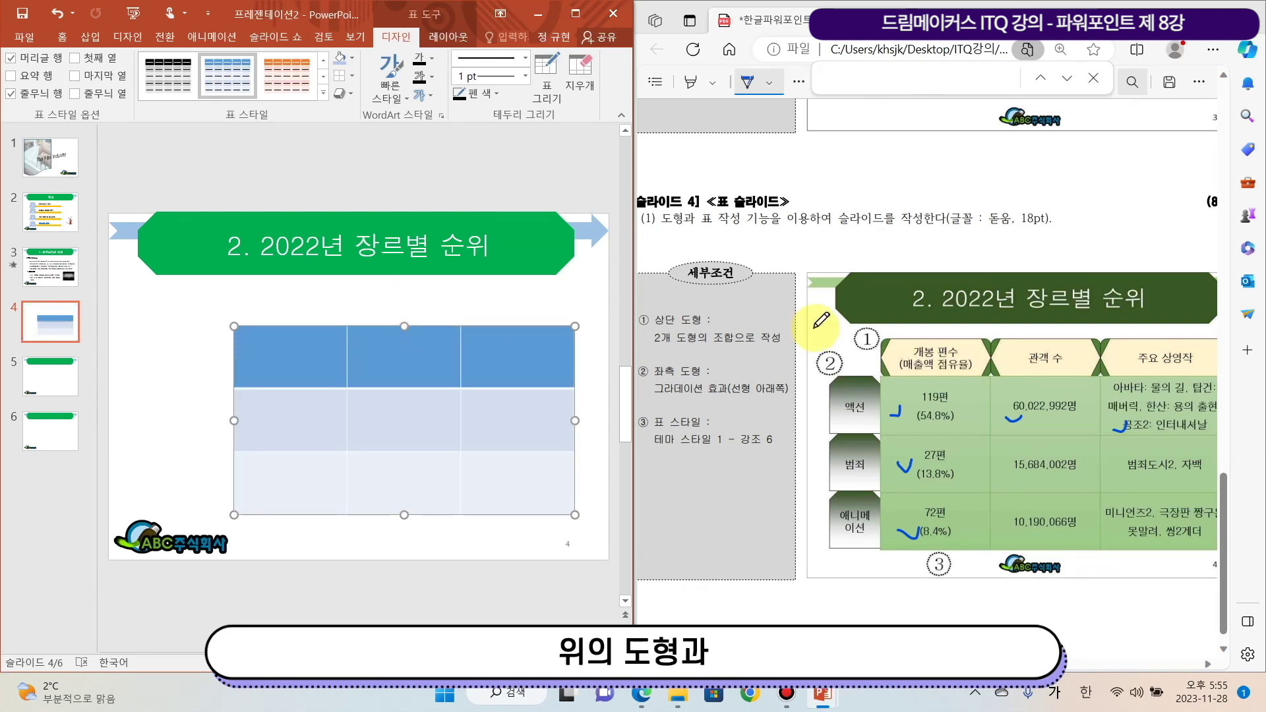
left_click_drag(869, 354, 887, 349)
left_click_drag(822, 405, 837, 401)
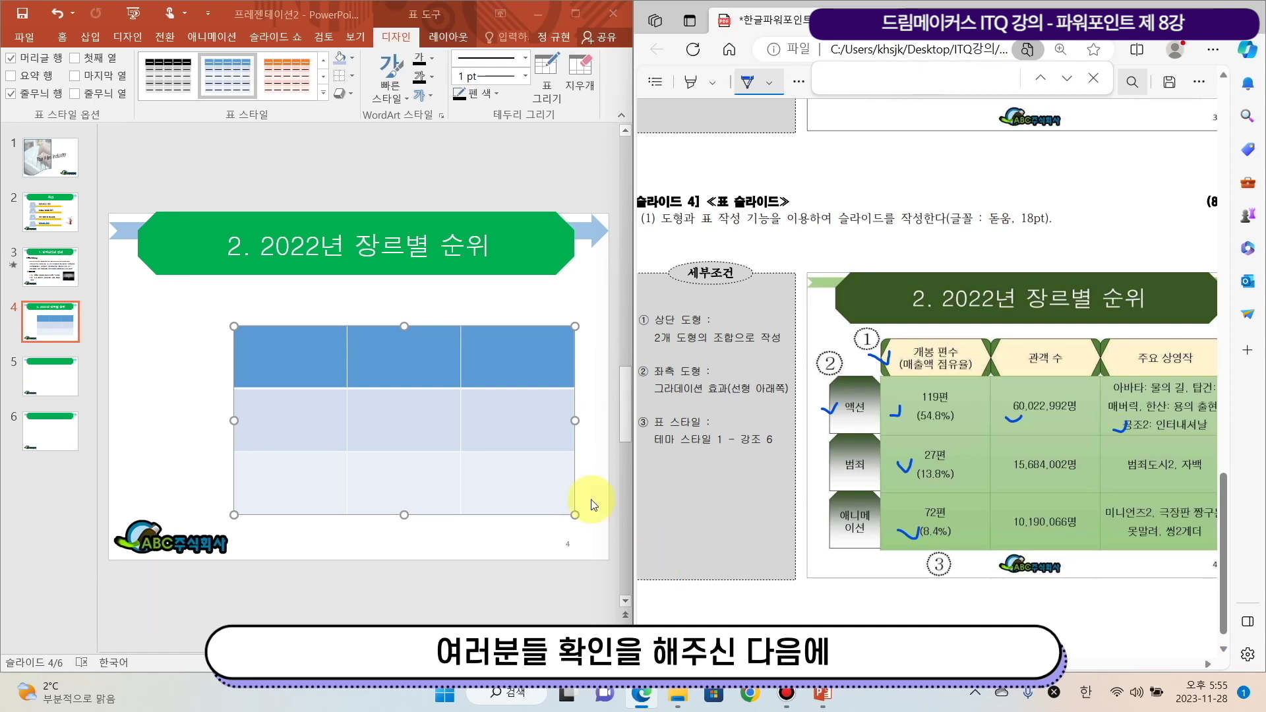
left_click(238, 415)
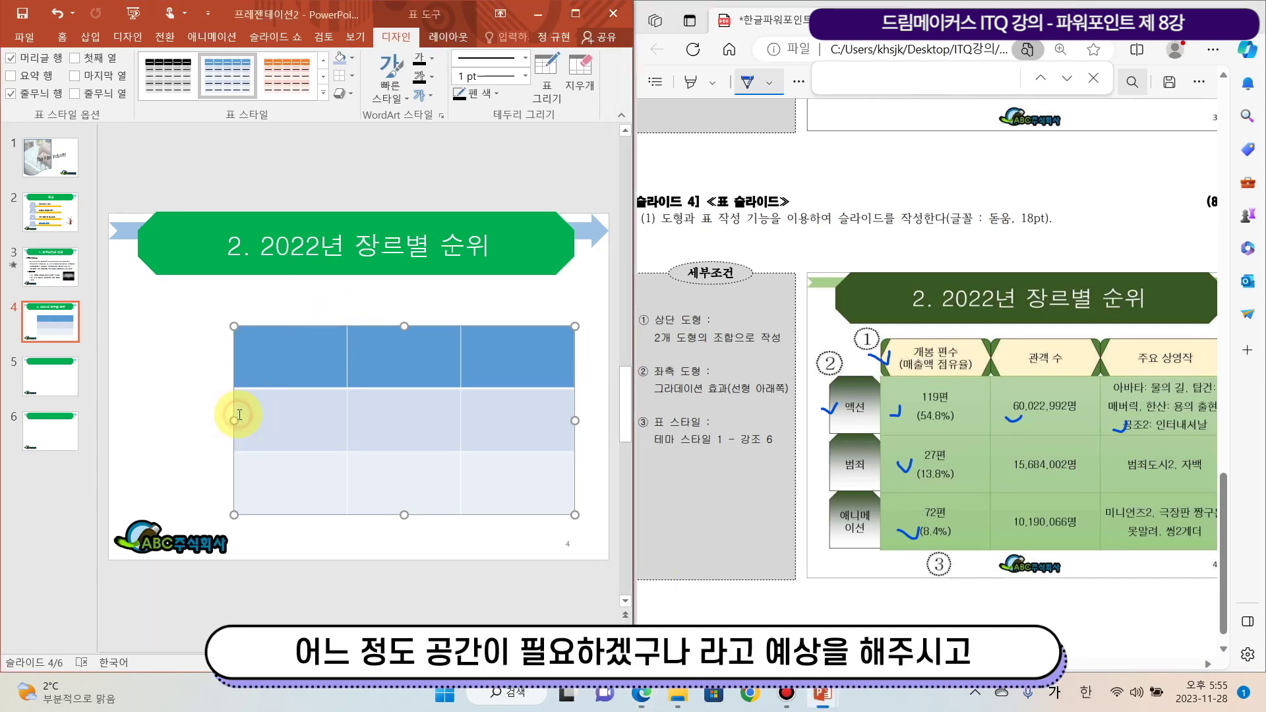
left_click_drag(231, 419, 215, 415)
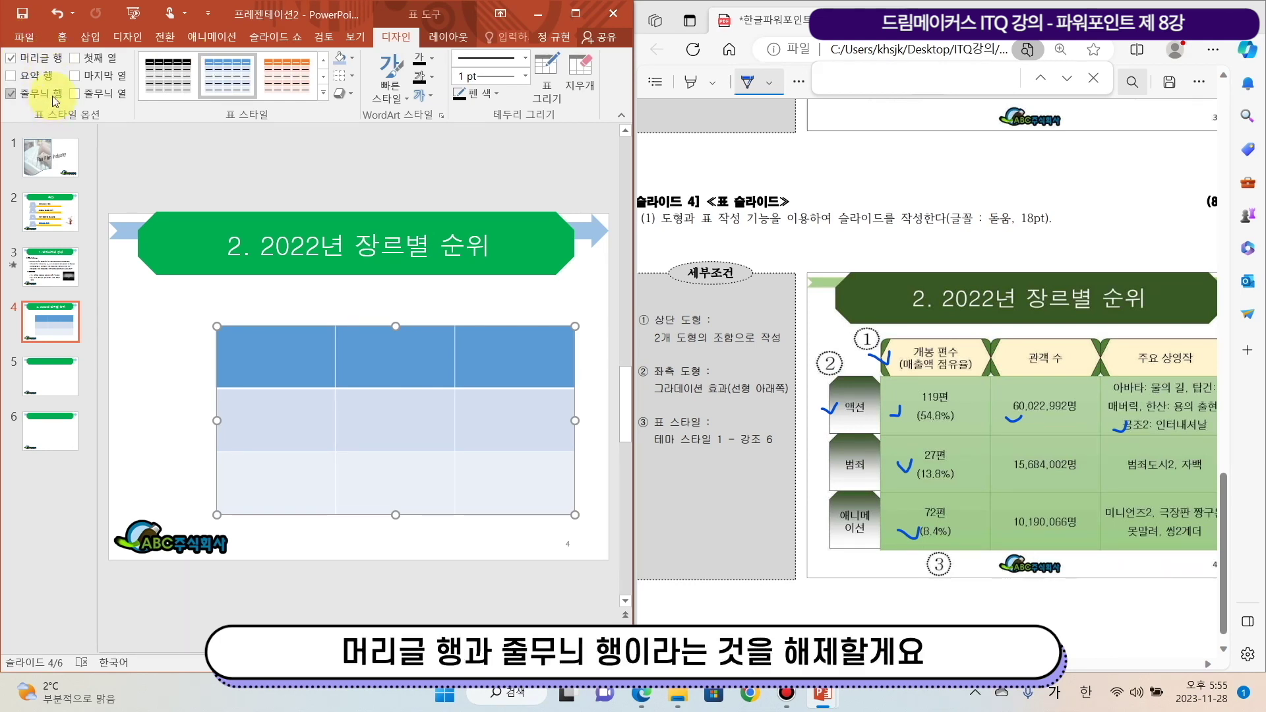
- Turn off the table's header row and banded rows, underline the PDF's style requirement, and apply table style 테마 스타일 1 - 강조 6
left_click(12, 58)
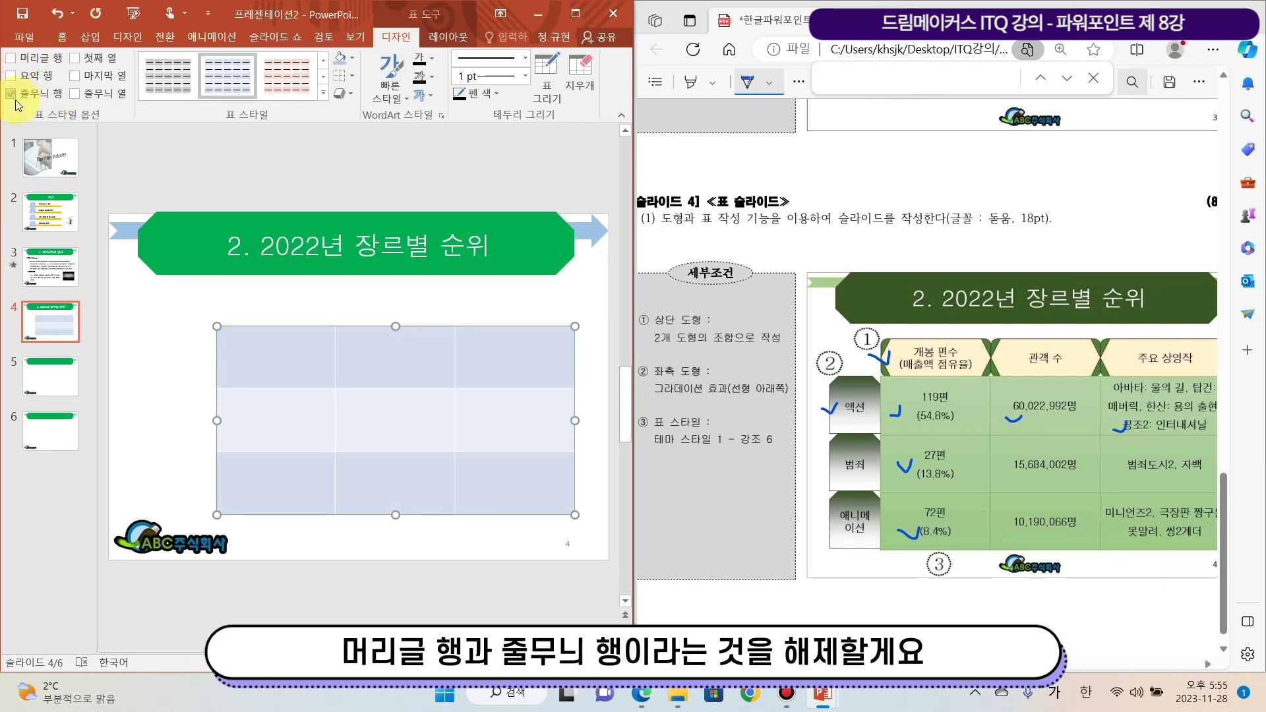
left_click(12, 95)
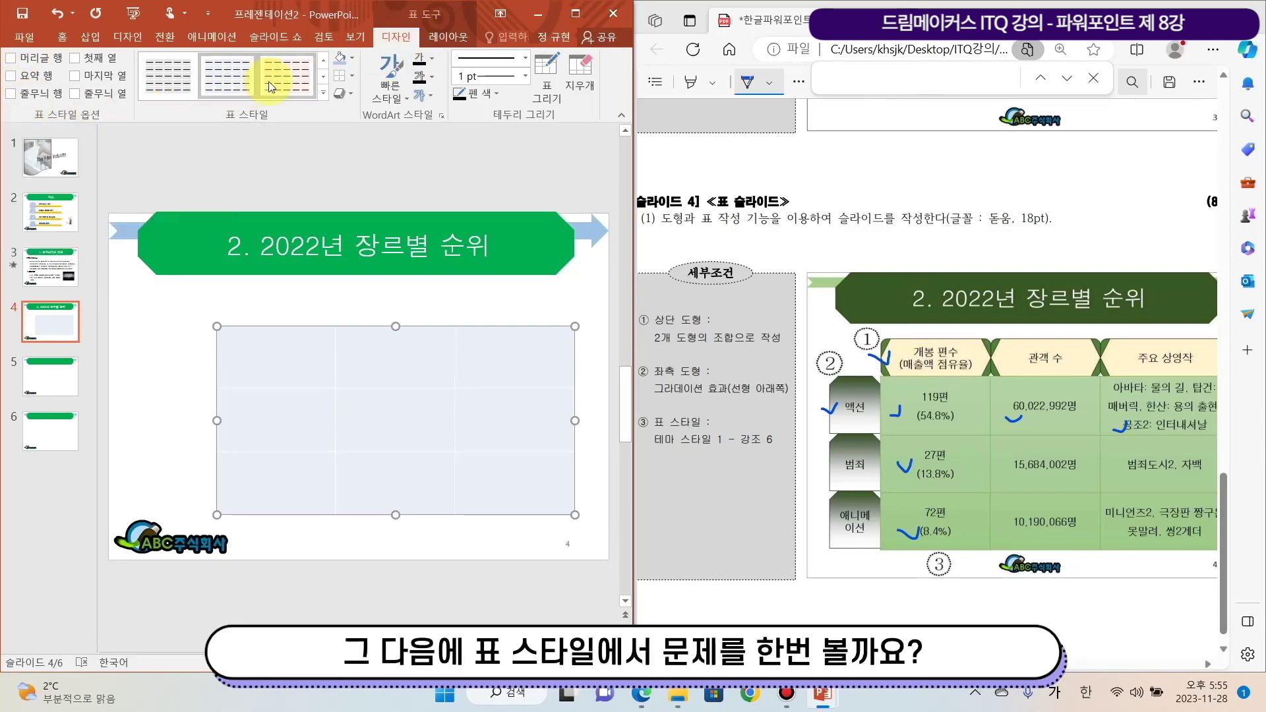
left_click(324, 96)
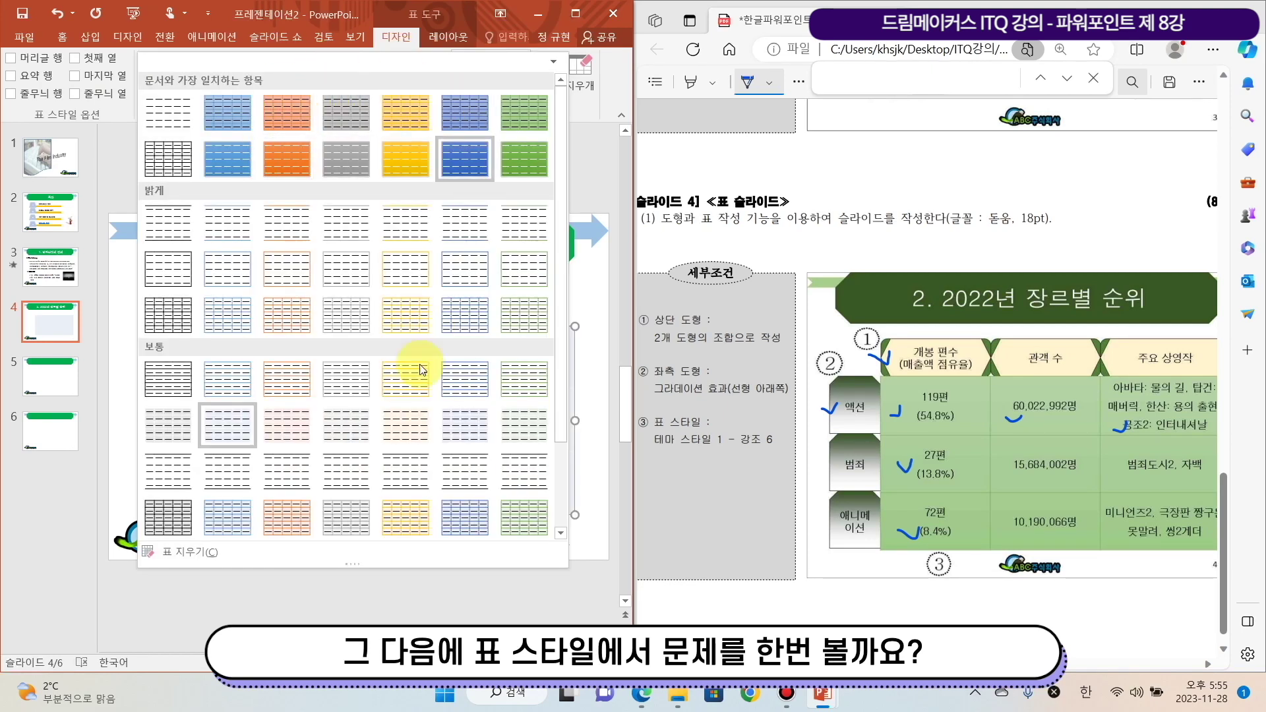
left_click(743, 470)
mouse_move(656, 449)
left_mouse_down()
mouse_move(714, 440)
mouse_move(763, 456)
left_mouse_up()
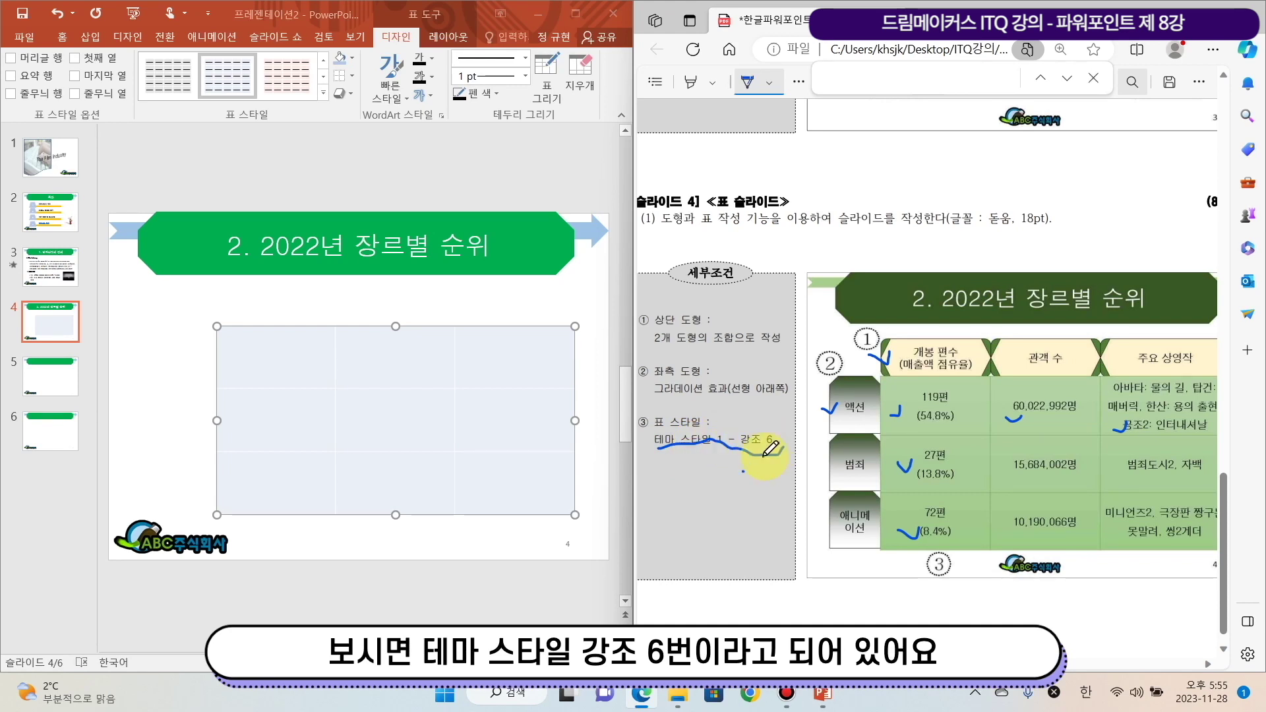
left_click(326, 89)
left_click(326, 92)
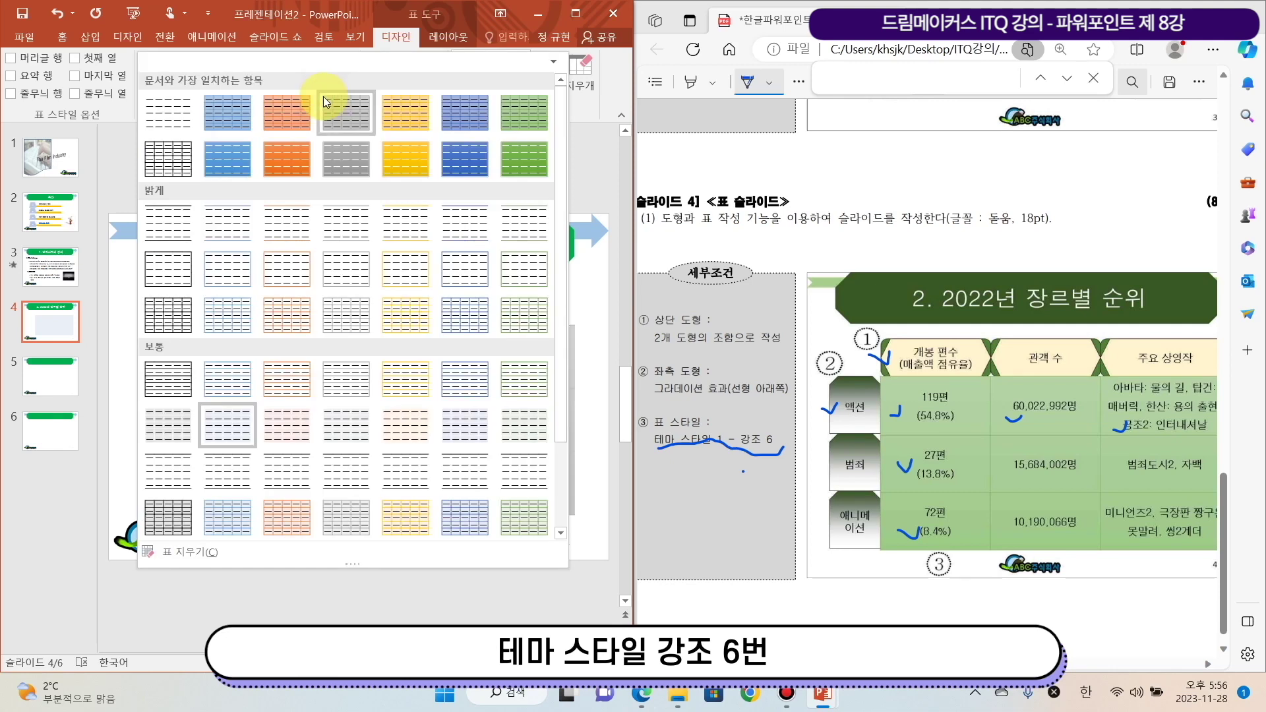
left_click(517, 120)
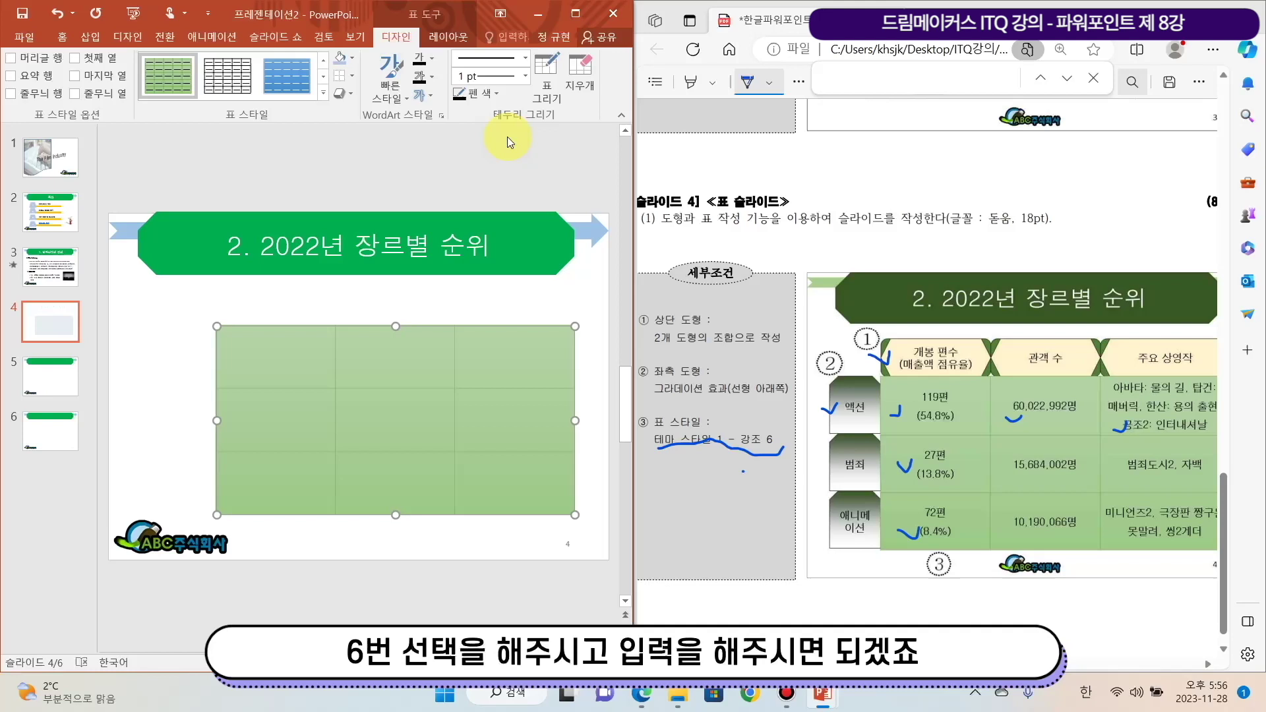
- Fill the table with the sample's data, with 119편 and (54.8%) on separate lines in the first cell, underlining both in the PDF
left_click(292, 344)
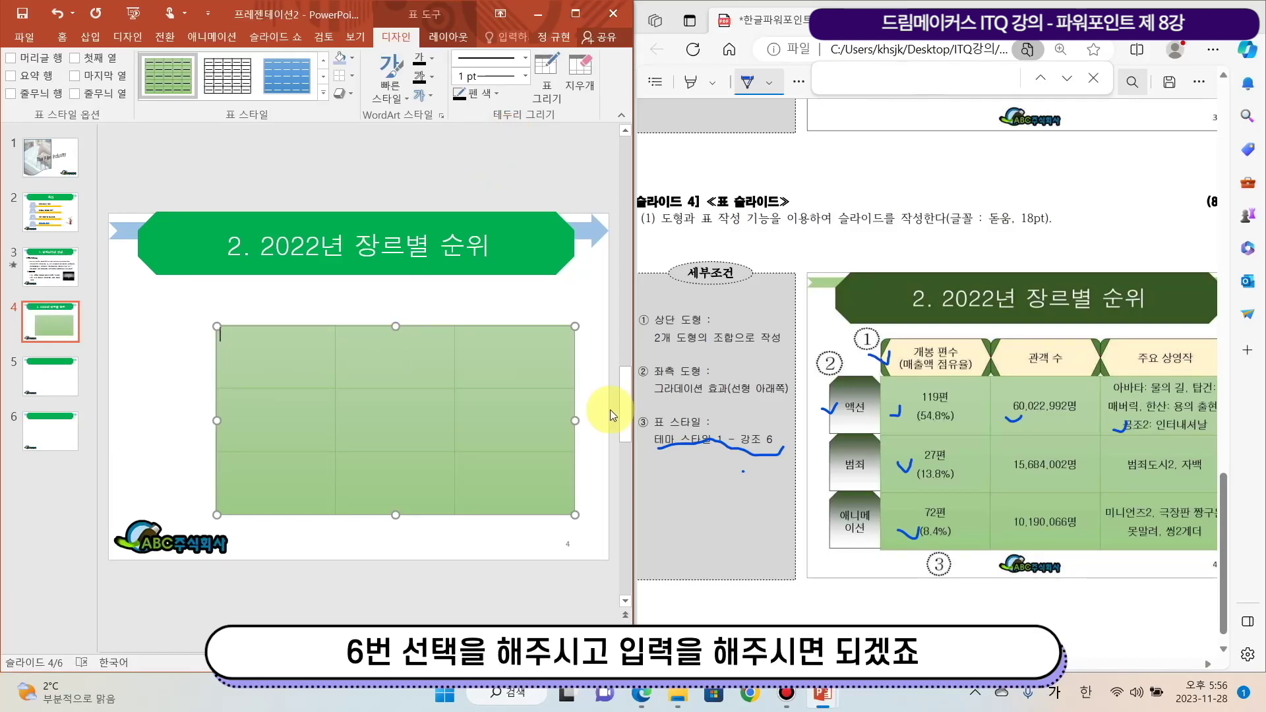
type("119편")
key("Return")
type("(")
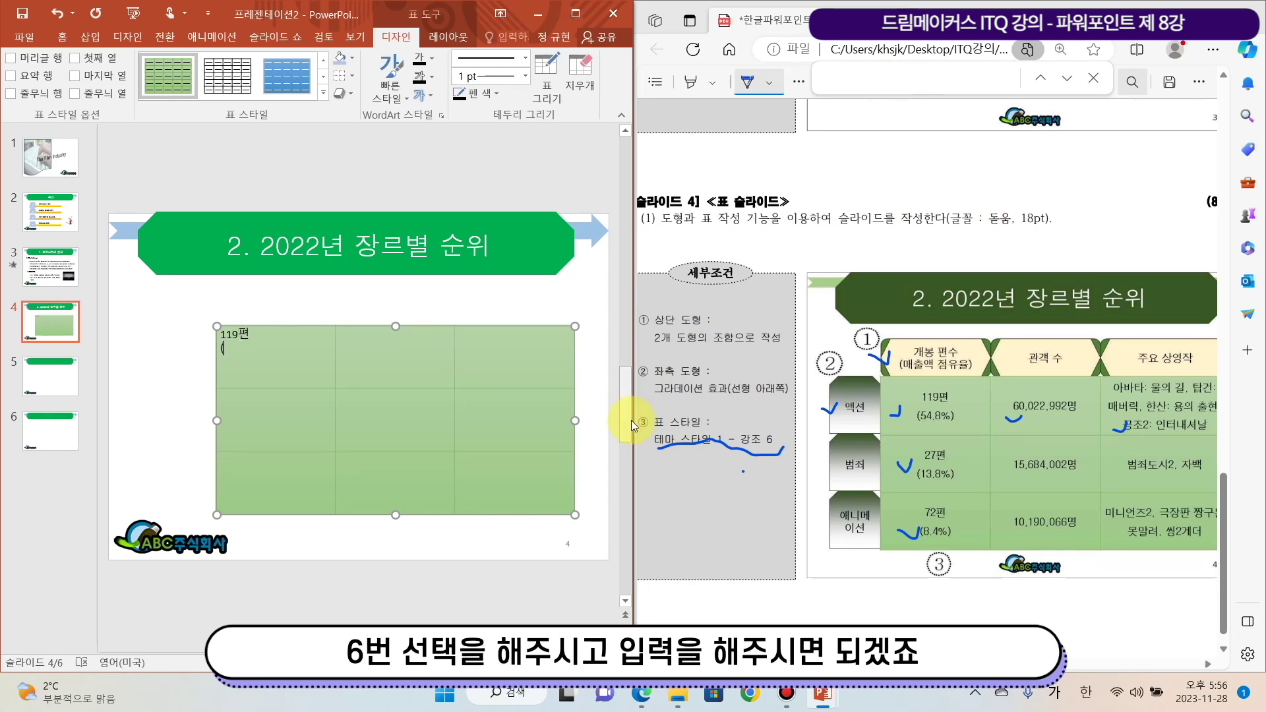
left_click(937, 408)
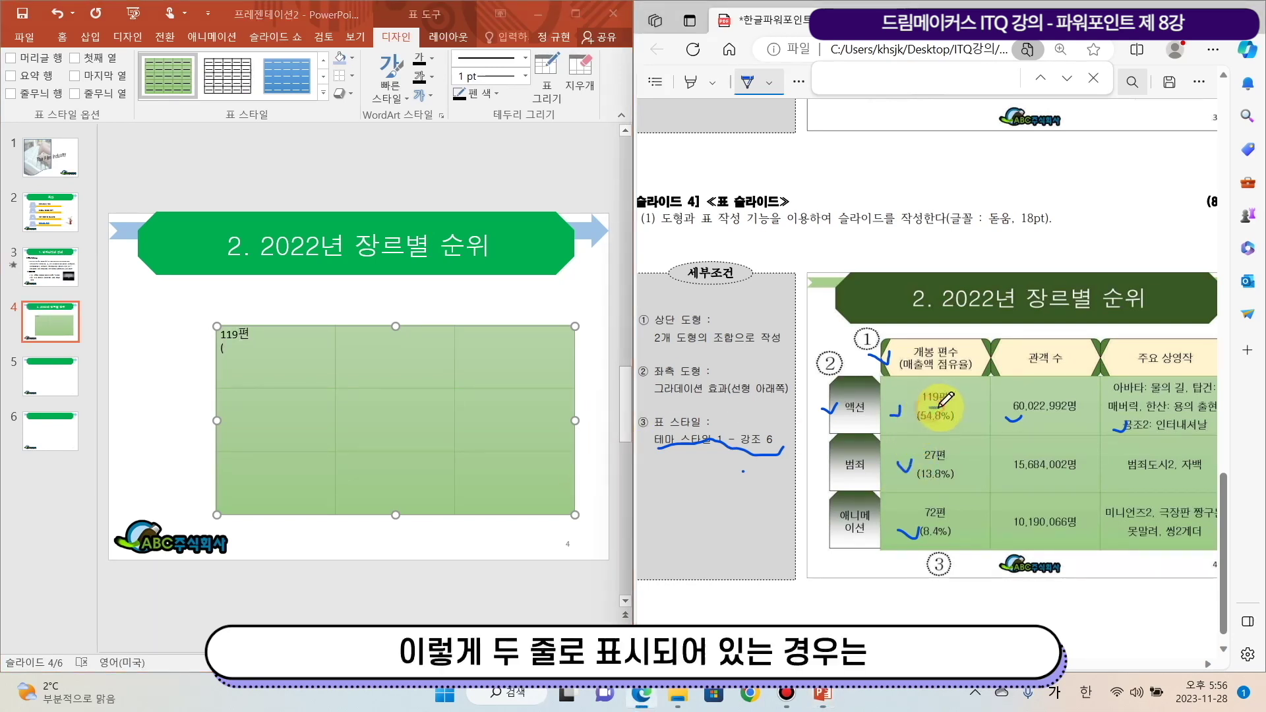
left_click_drag(918, 428, 951, 428)
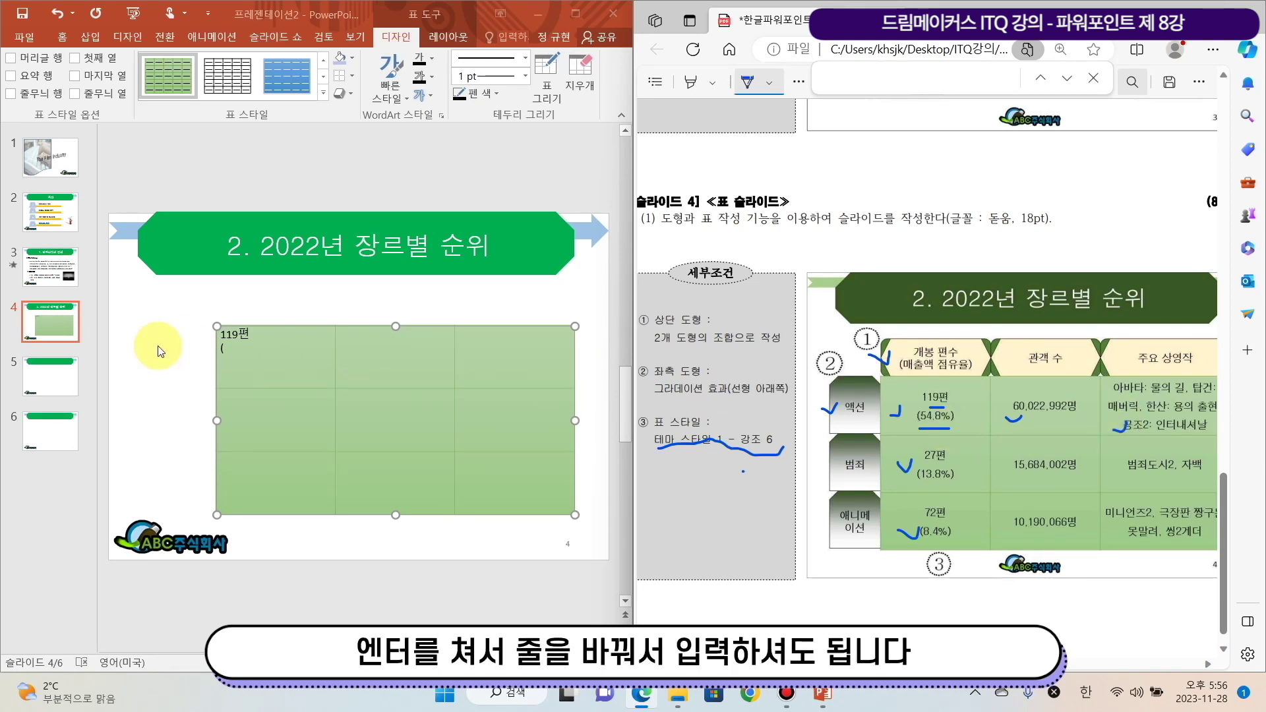
left_click(247, 359)
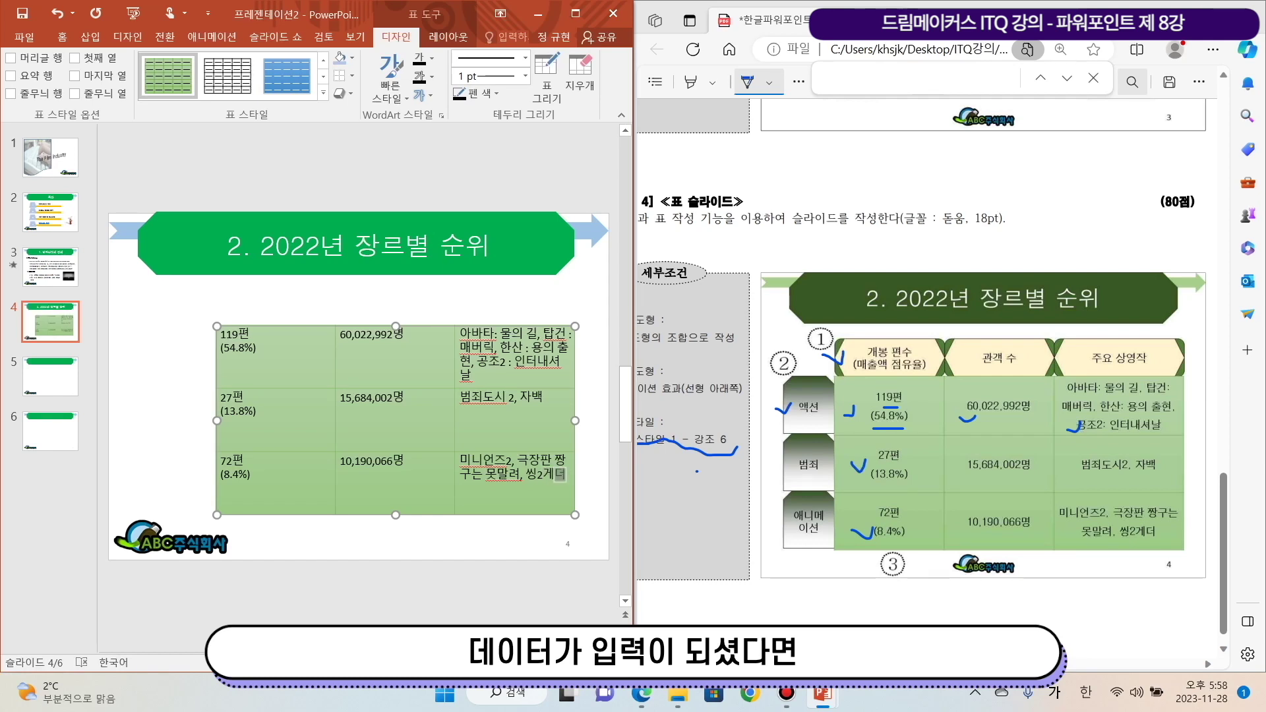
- Set the text in all table cells to the 돋움 font at 18 pt, circling that requirement in the PDF
left_click_drag(285, 367, 517, 483)
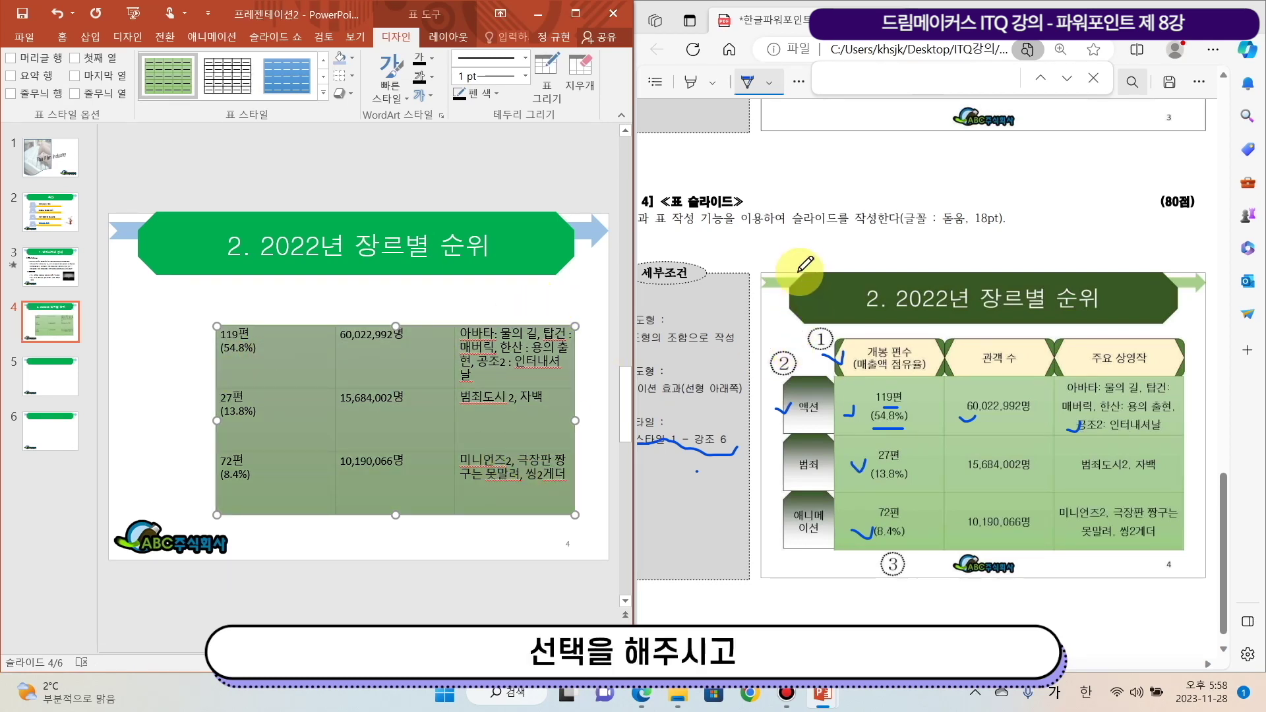
left_click(282, 358)
mouse_move(282, 358)
left_mouse_down()
mouse_move(310, 396)
mouse_move(501, 499)
left_mouse_up()
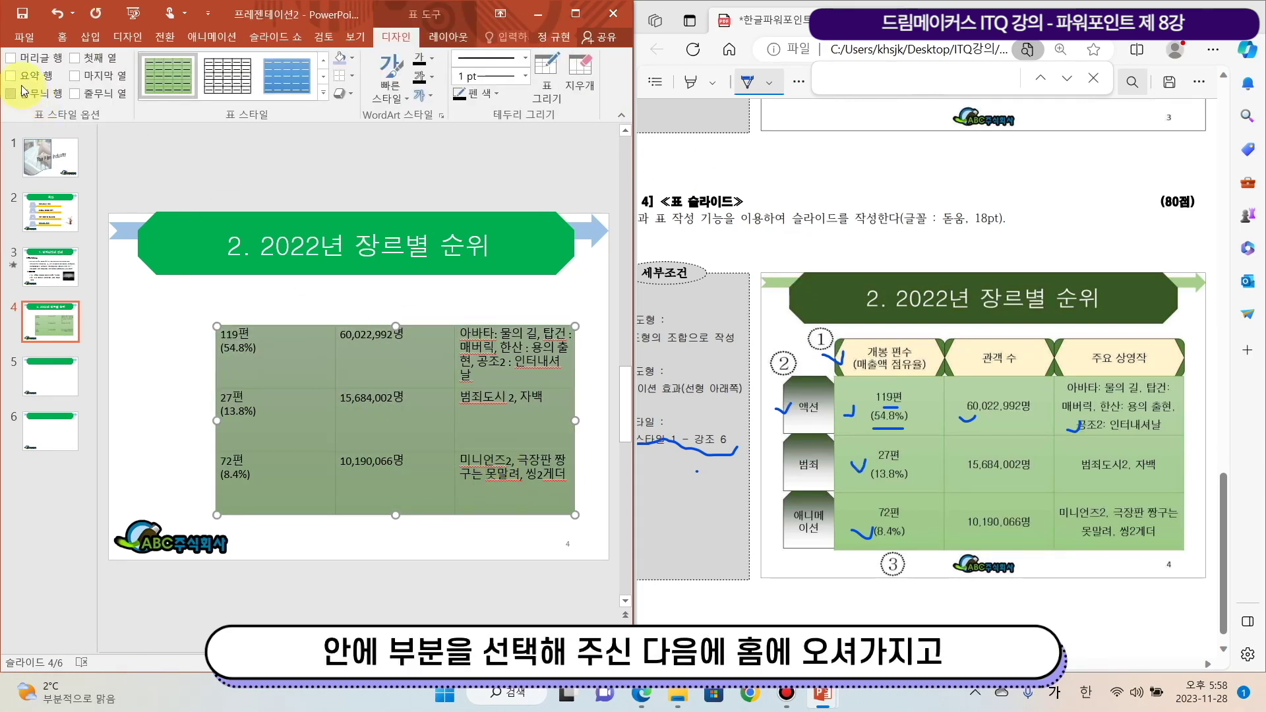
left_click(64, 41)
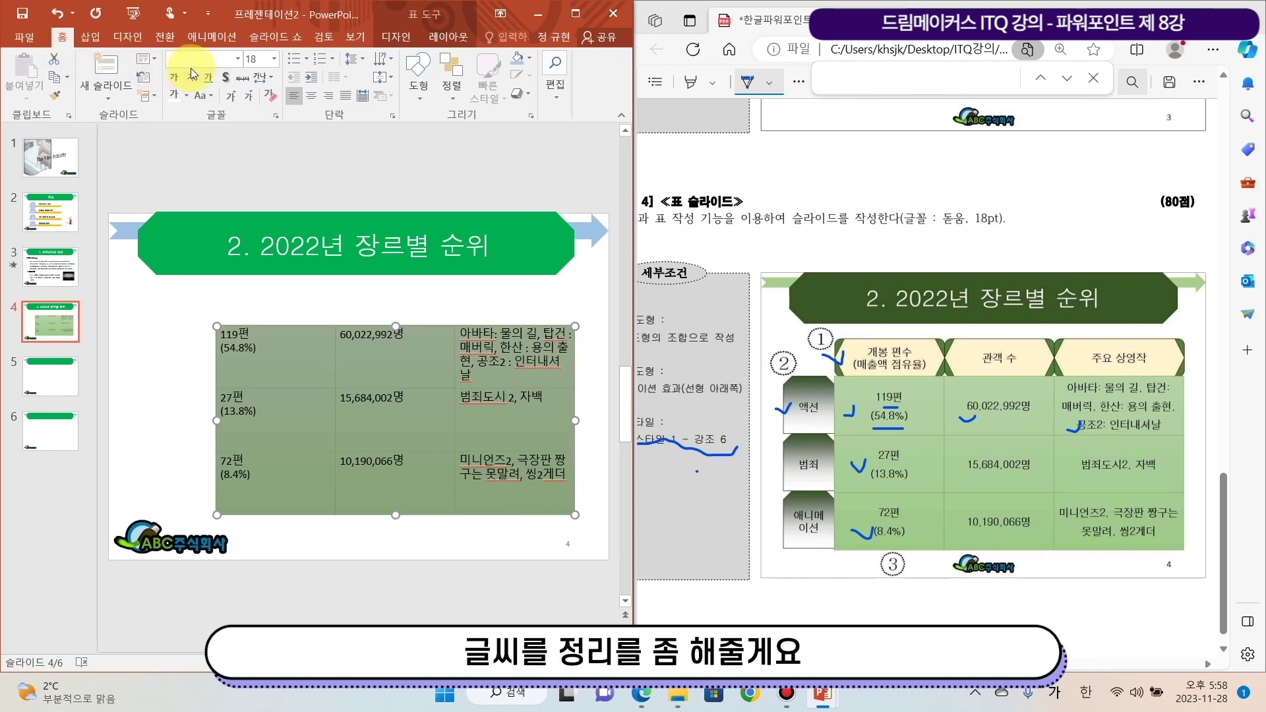
mouse_move(946, 233)
left_mouse_down()
mouse_move(982, 228)
mouse_move(999, 205)
mouse_move(958, 205)
mouse_move(950, 238)
left_mouse_up()
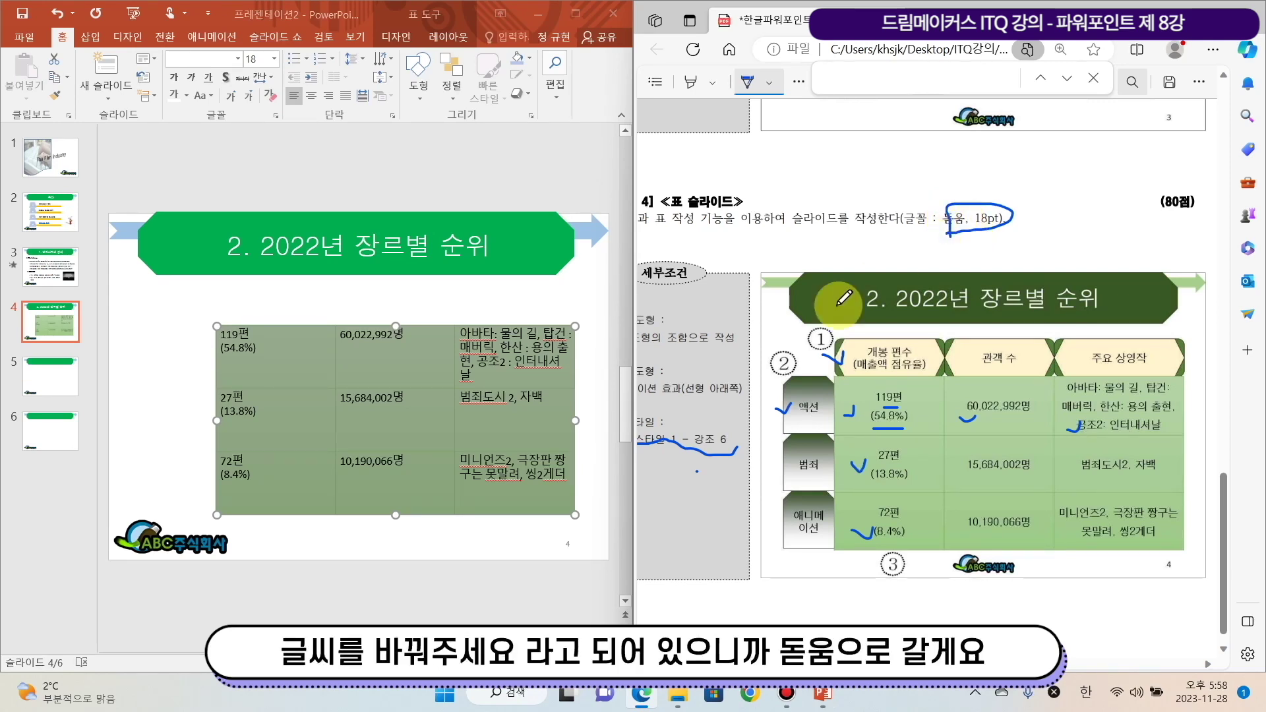
scroll(877, 601, "left", 3)
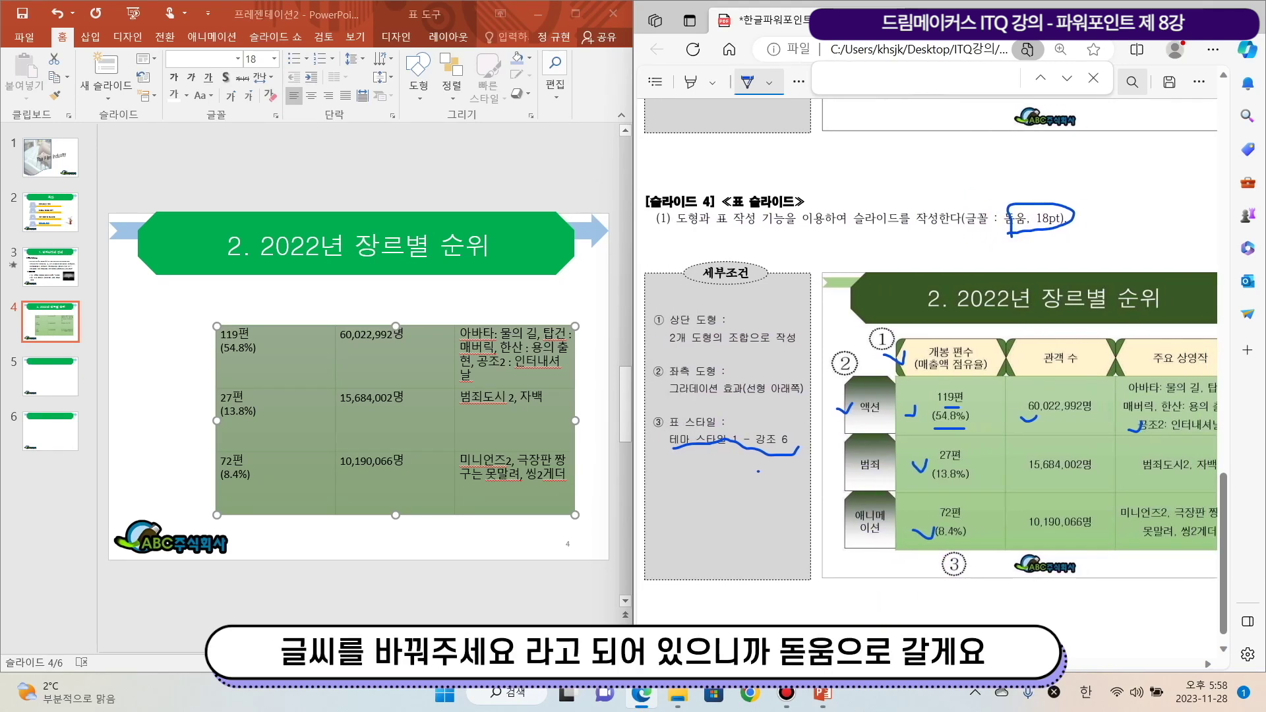
left_click(240, 63)
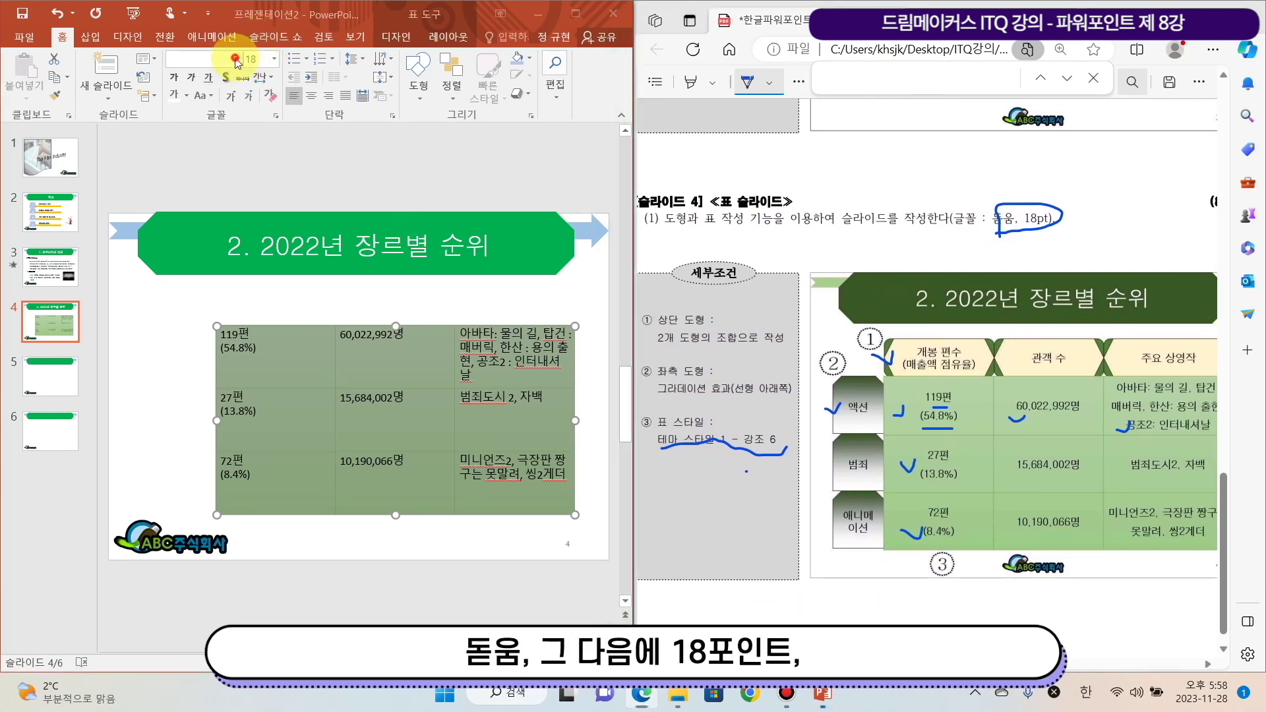
type("돋움")
key("Return")
left_click(274, 60)
left_click(253, 205)
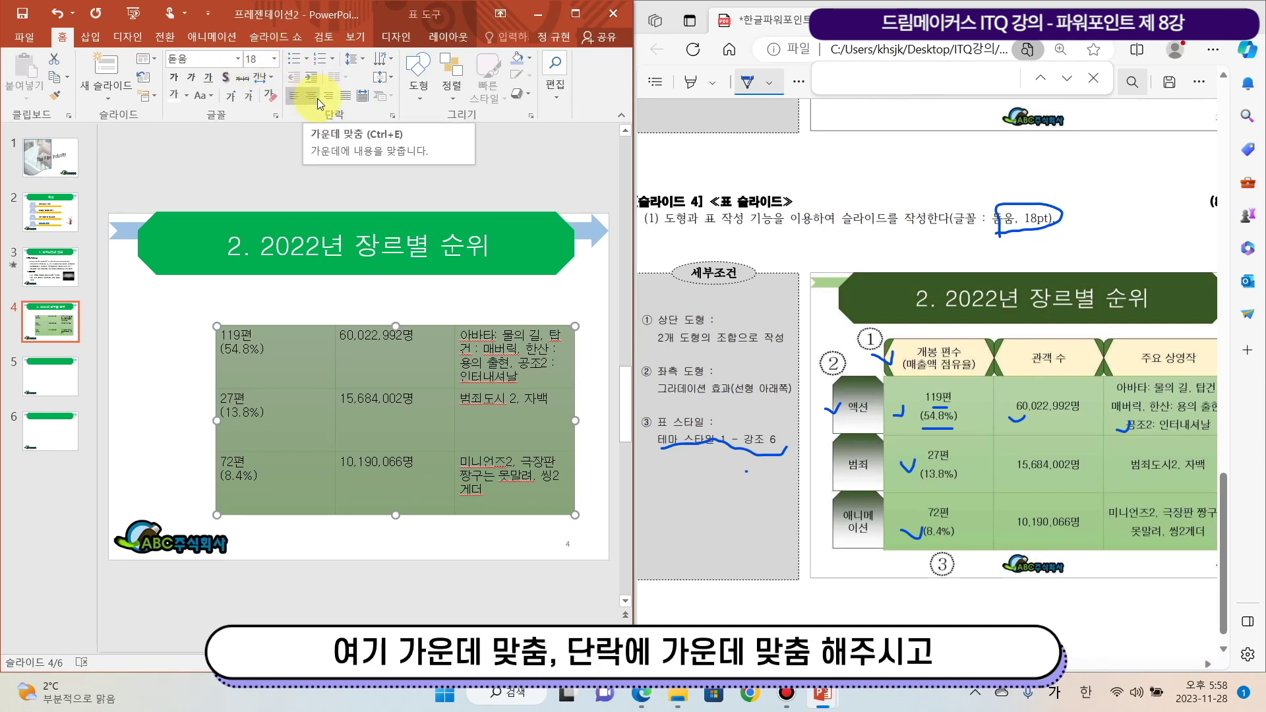
- Maximize the presentation window and centre the text of all table cells horizontally, with vertical alignment set to 중간
left_click(318, 97)
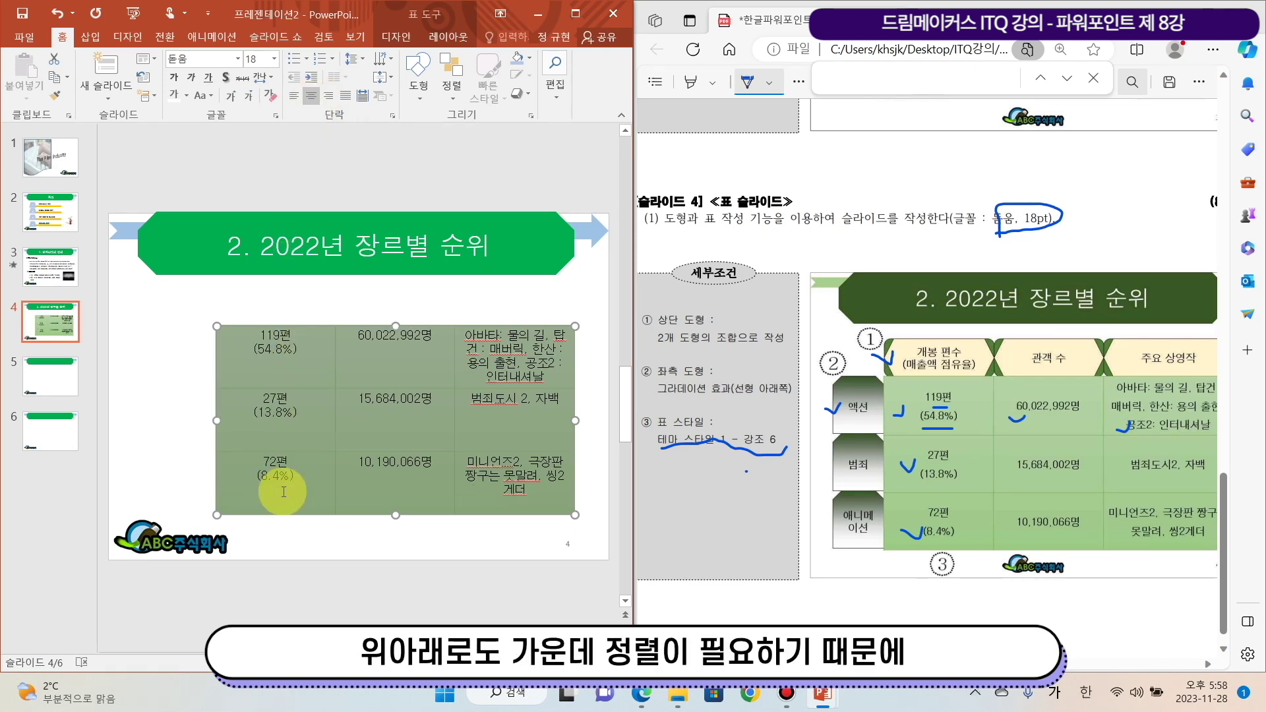
left_click(389, 79)
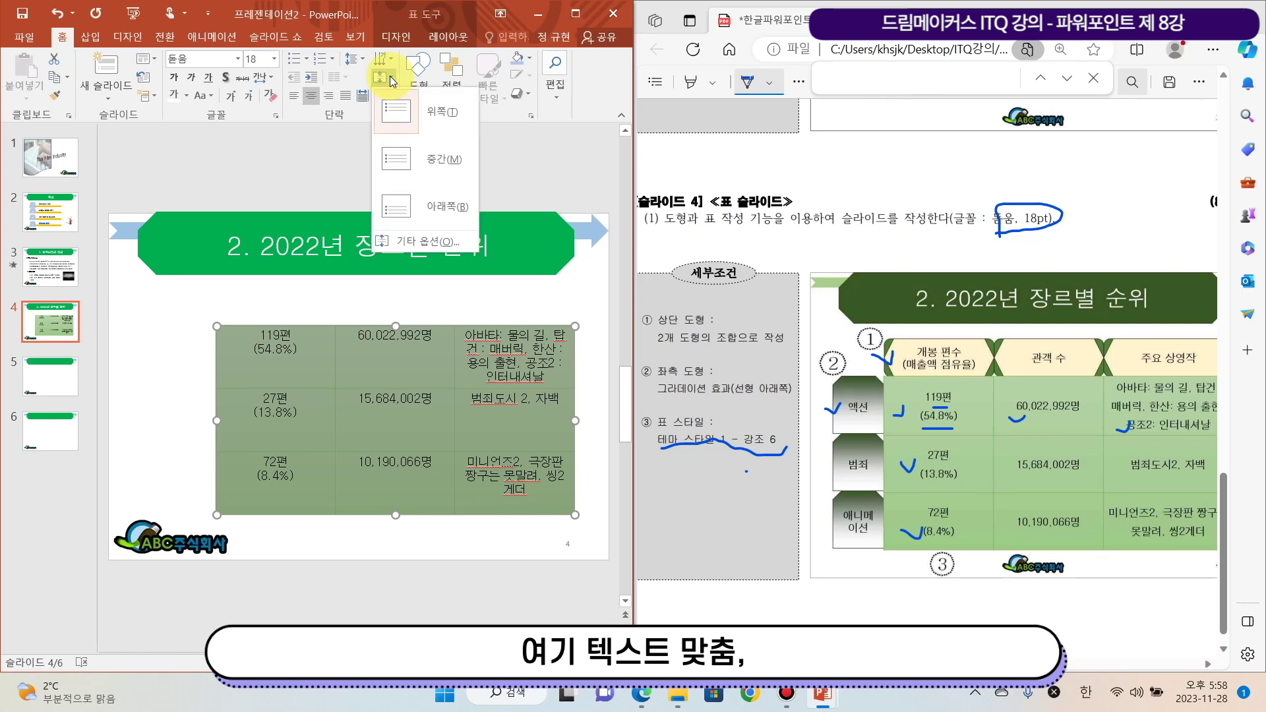
left_click(575, 14)
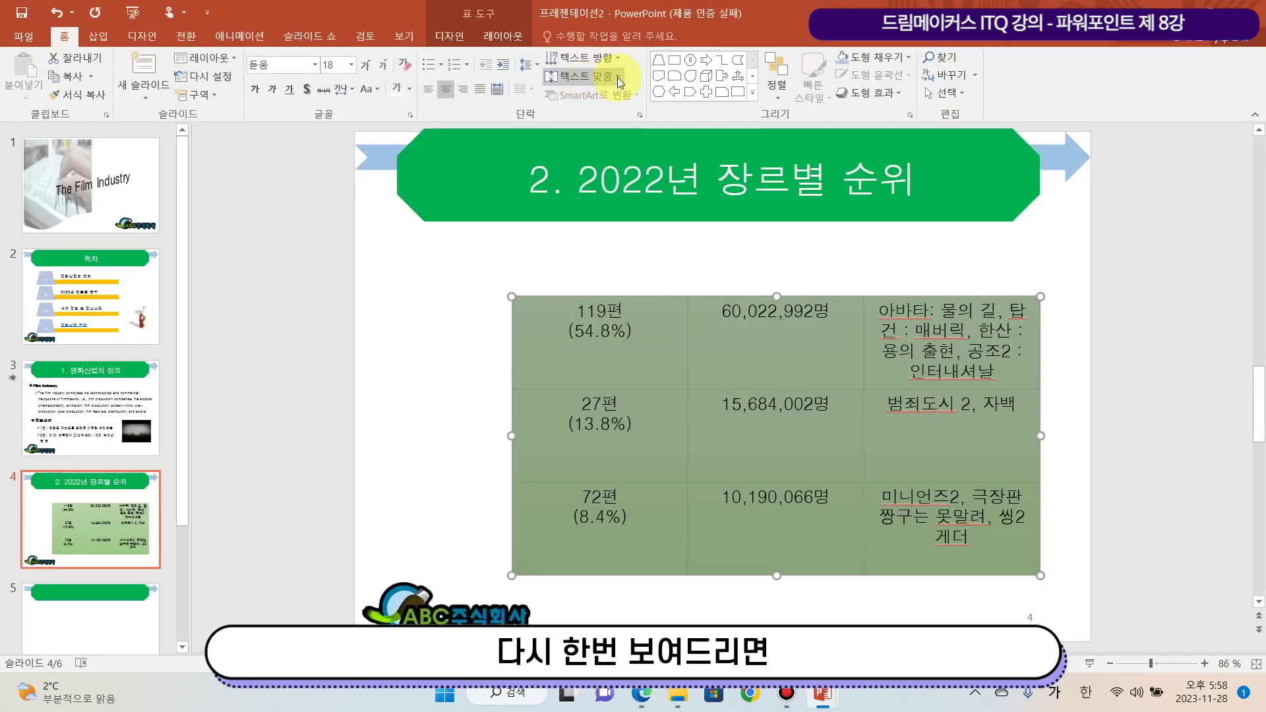
left_click(618, 78)
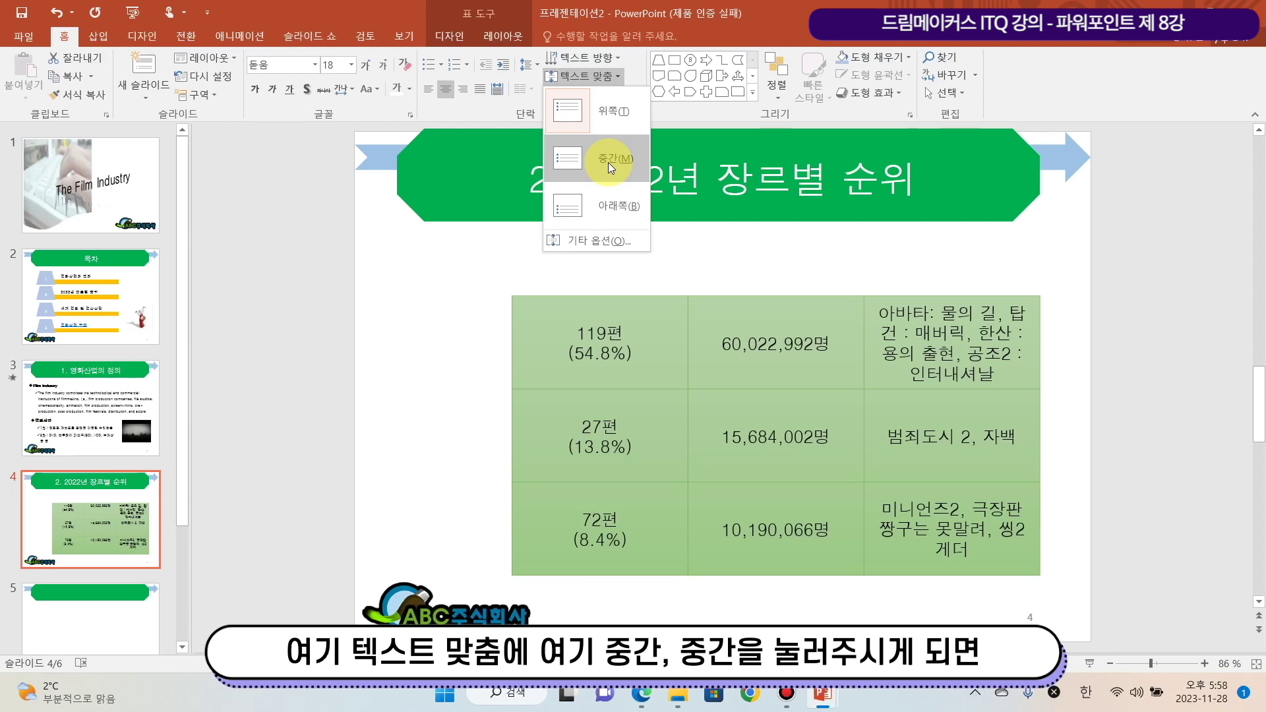
left_click(608, 162)
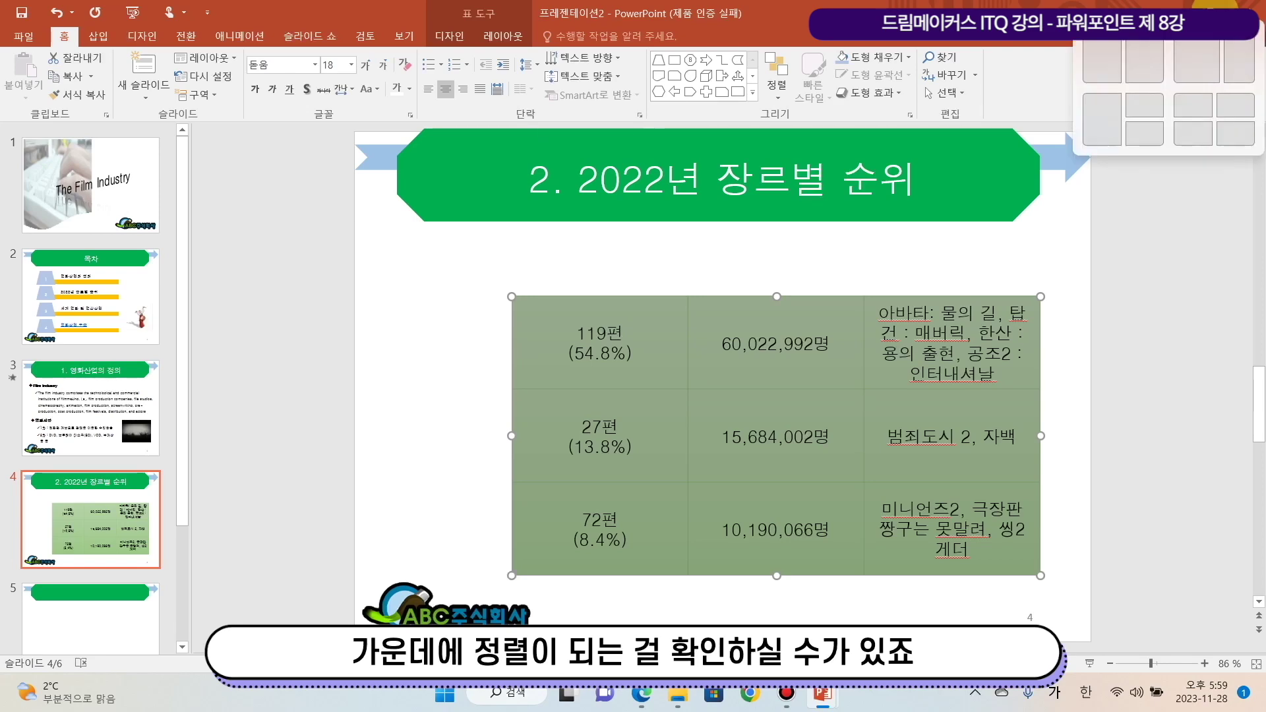
- Restore the side-by-side layout with the presentation in one half of the screen and the PDF in the other
left_click(1210, 12)
mouse_move(1210, 177)
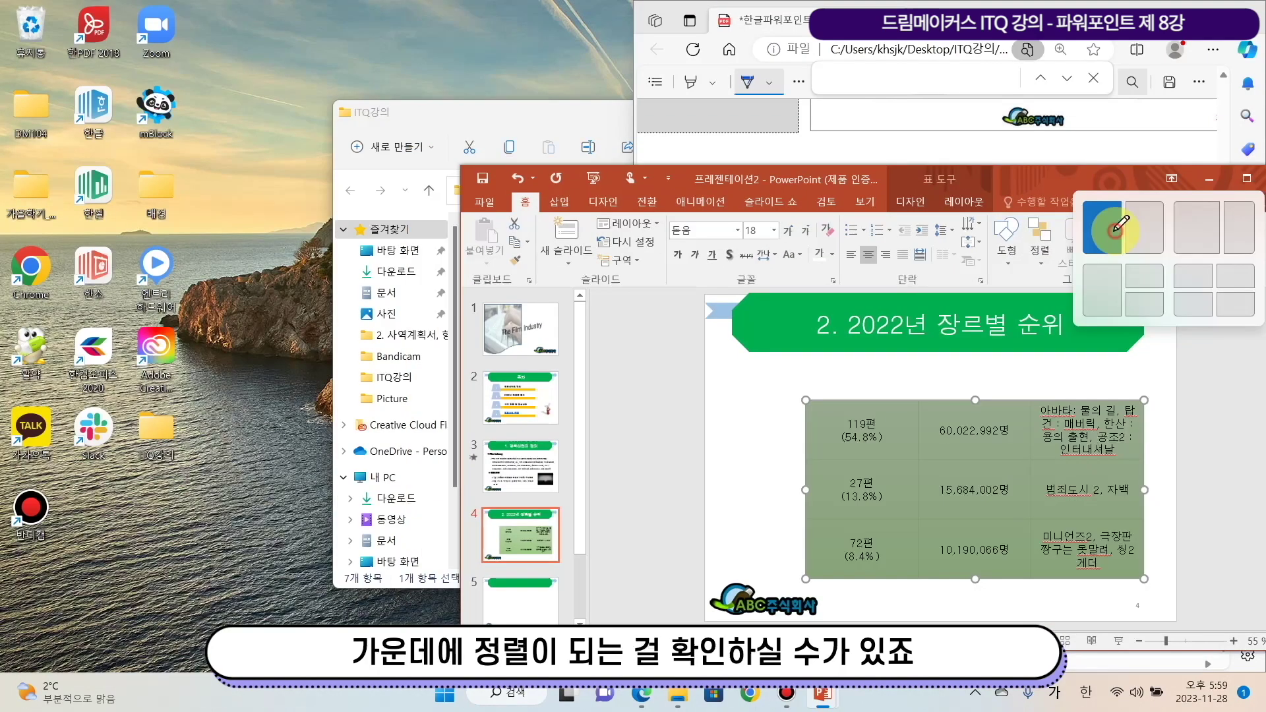
left_click(1116, 228)
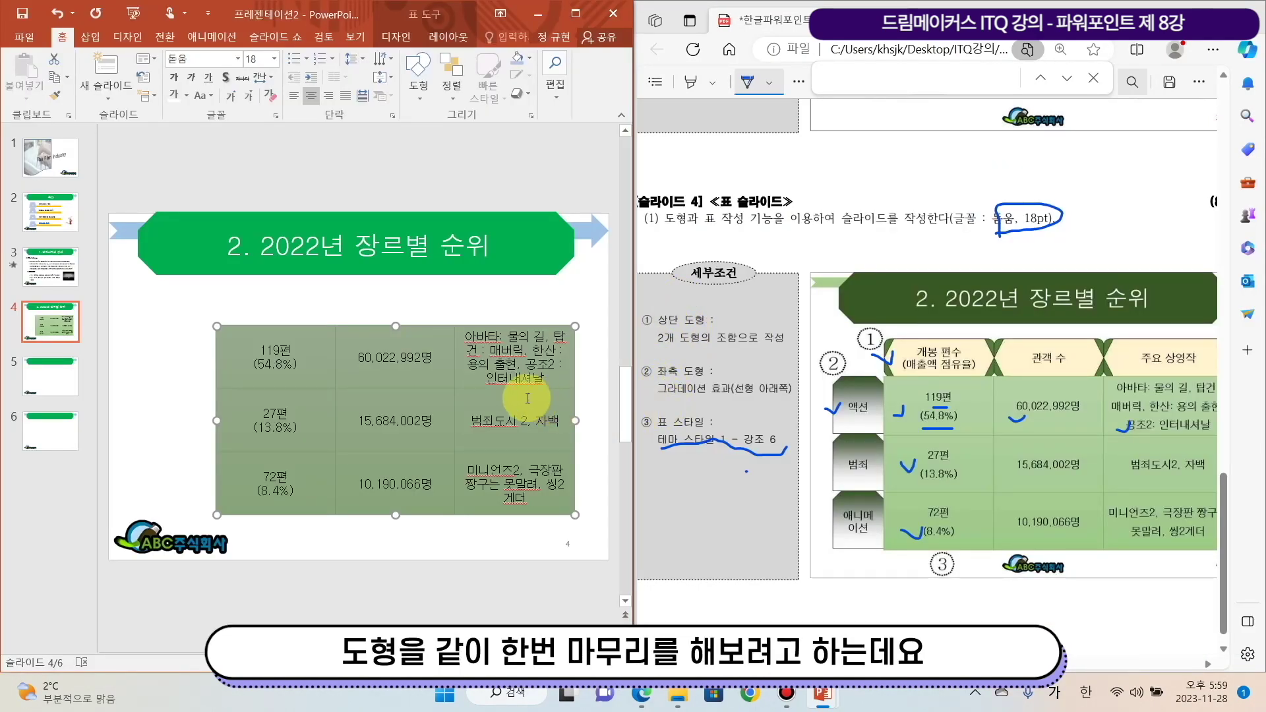
- Draw a rounded rectangle directly above the table's first column, about as wide as that column
left_click(90, 37)
left_click(246, 58)
left_click(246, 178)
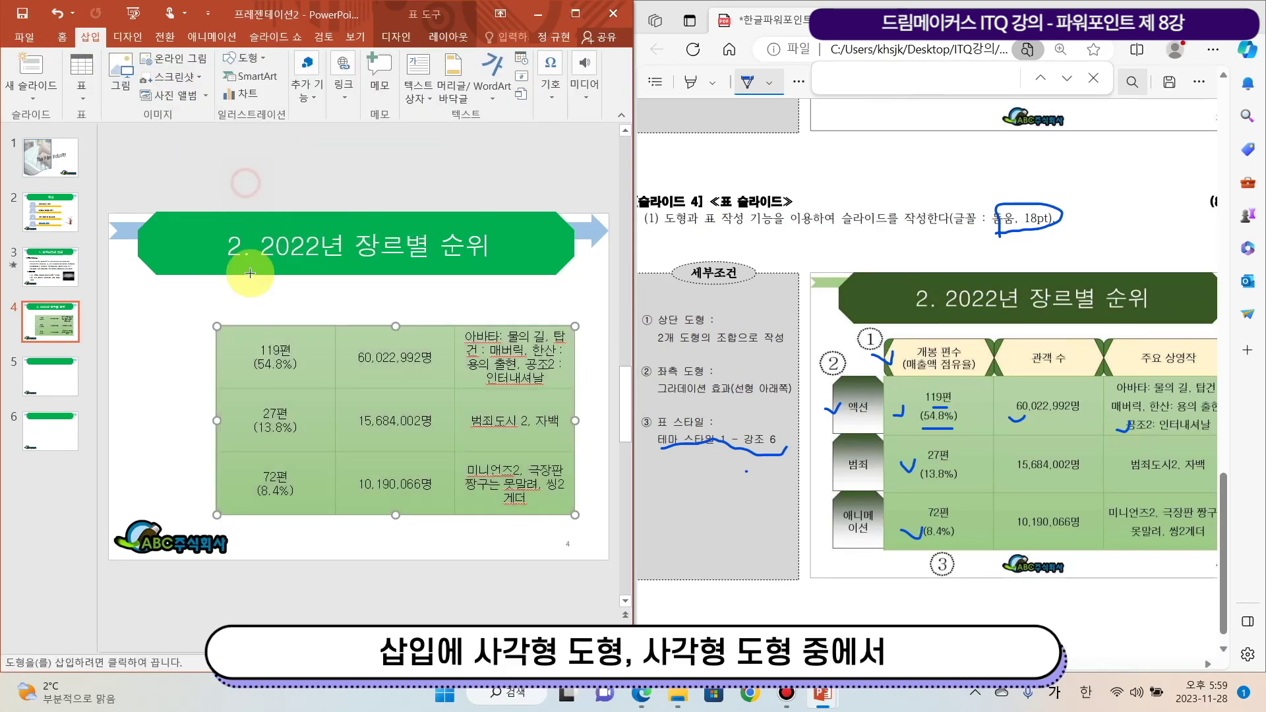
left_click_drag(212, 283, 336, 321)
left_click(98, 37)
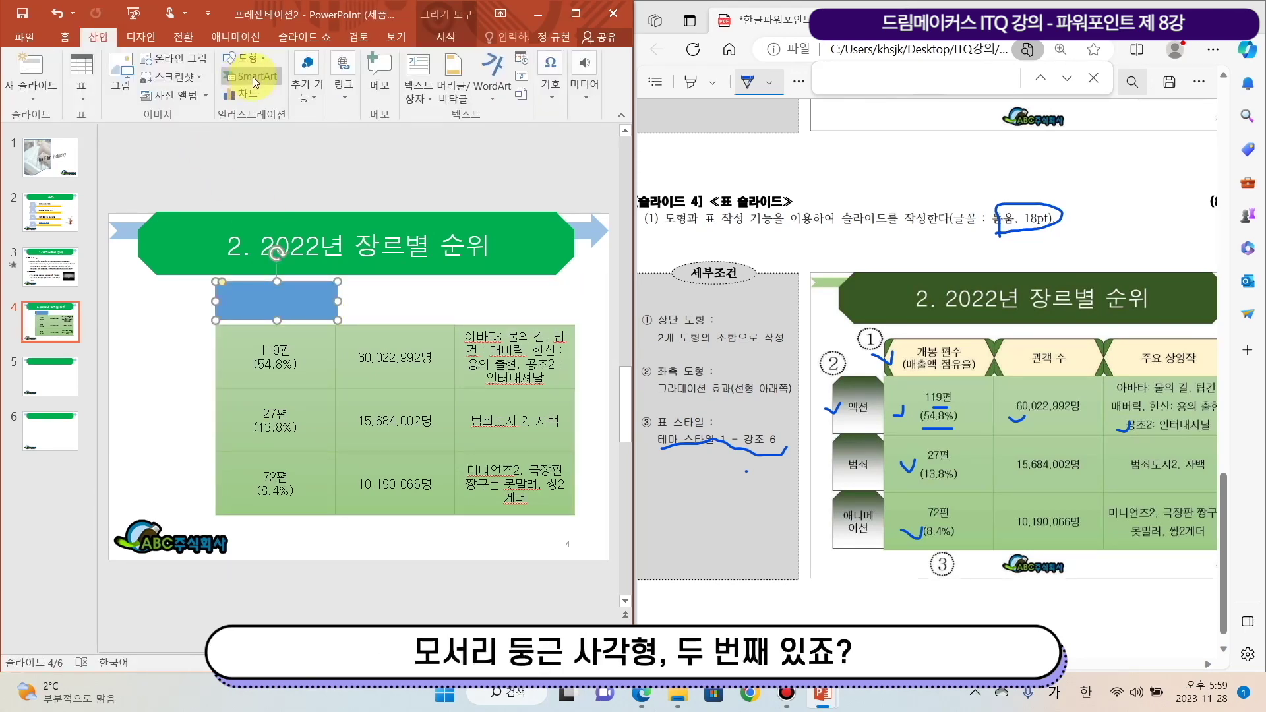